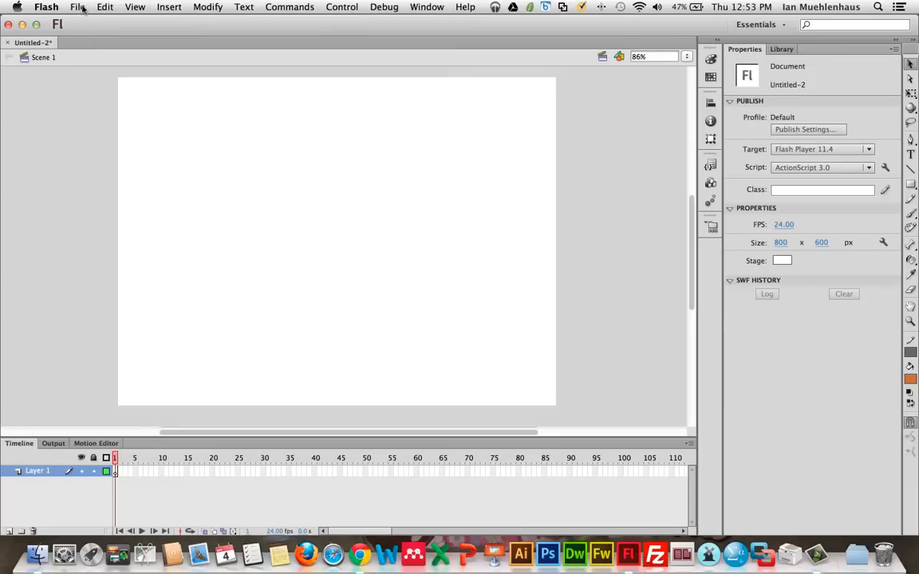
Start importing mapp.ai to the stage from the mapp folder inside Documents > 3 Mapmaking.
left_click(81, 8)
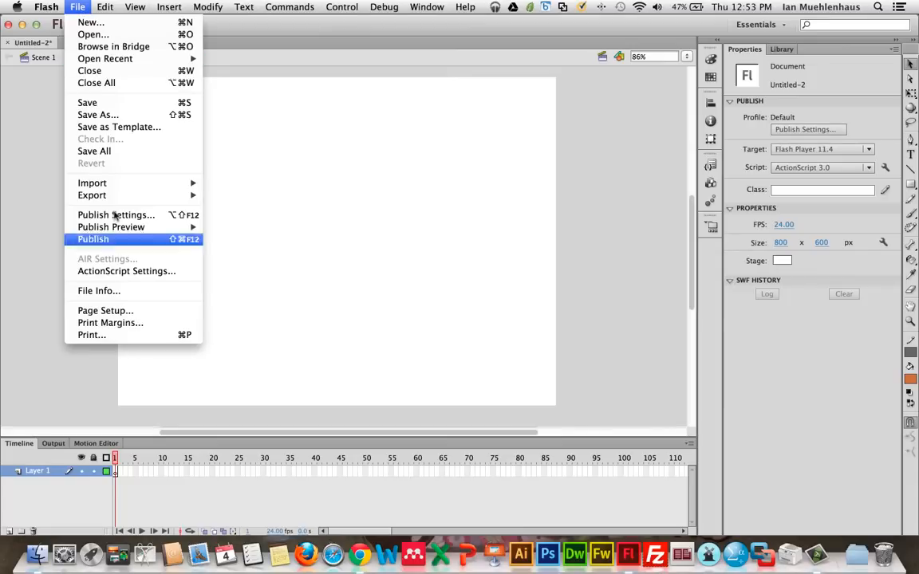
mouse_move(159, 185)
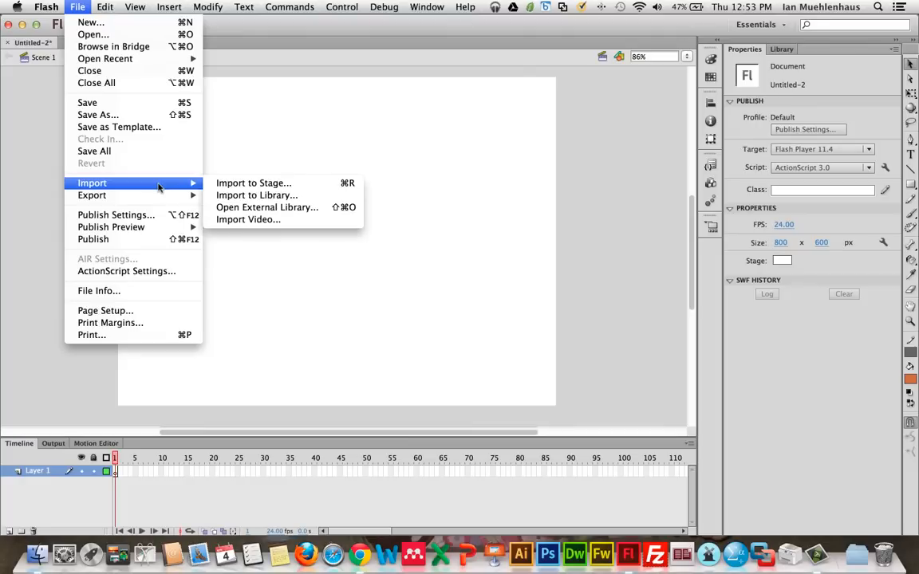
left_click(248, 184)
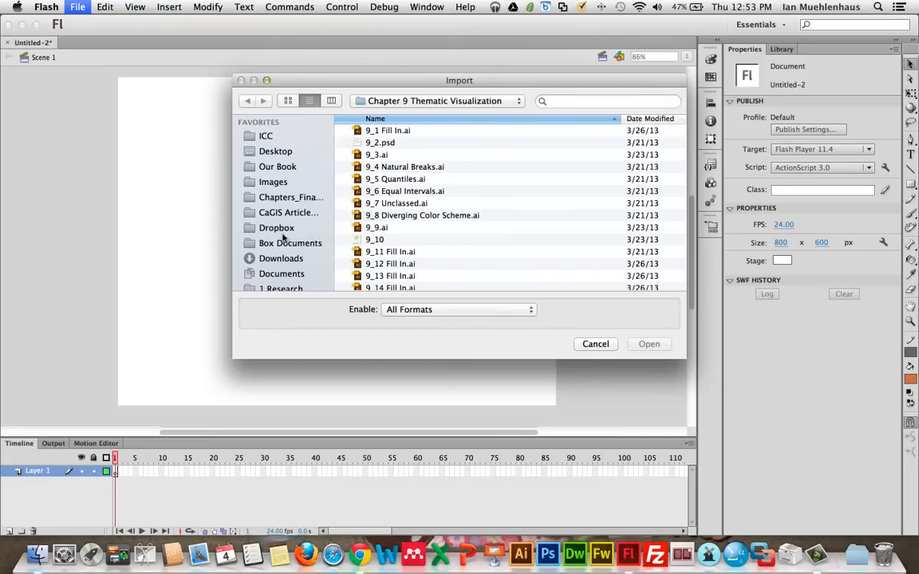
left_click(295, 278)
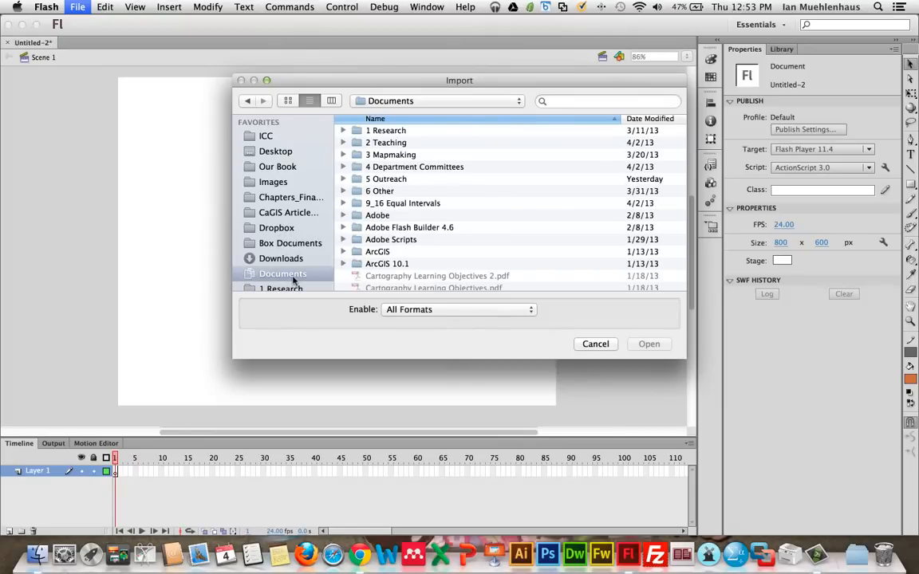
left_click(394, 155)
double_click(394, 156)
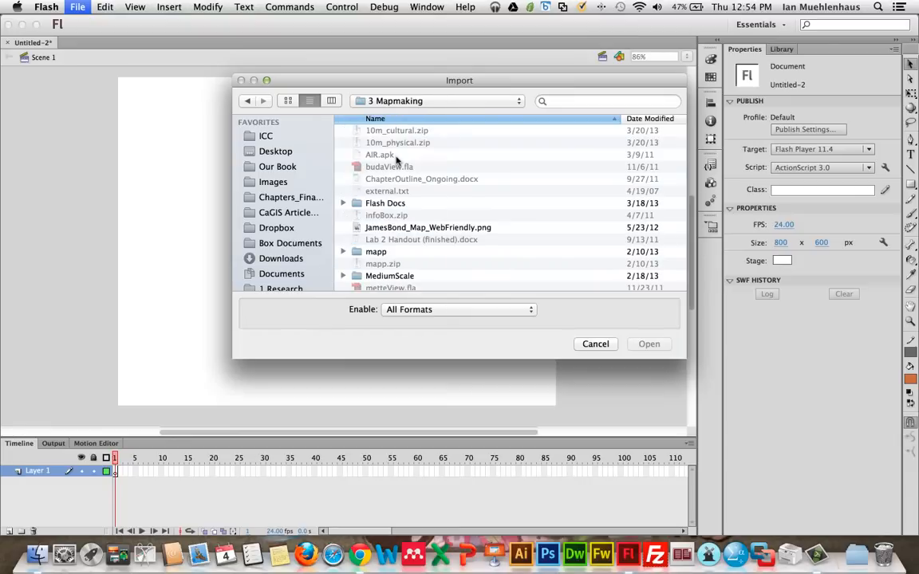
scroll(391, 229, "down", 2)
double_click(390, 226)
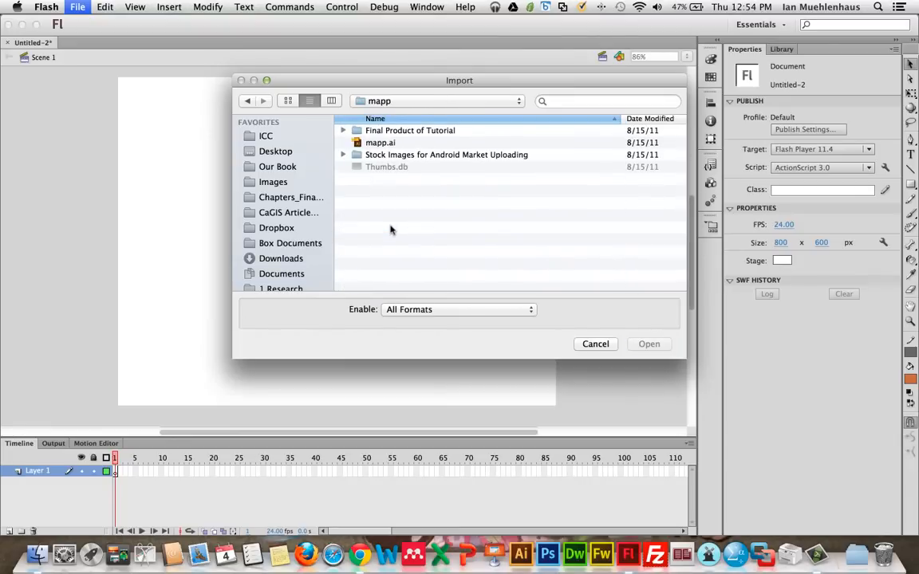
left_click(381, 144)
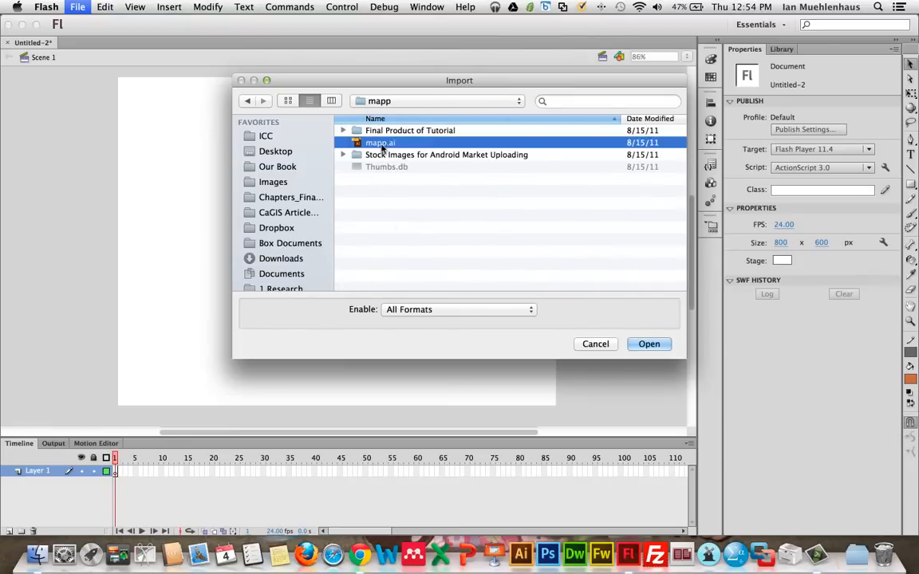
double_click(439, 144)
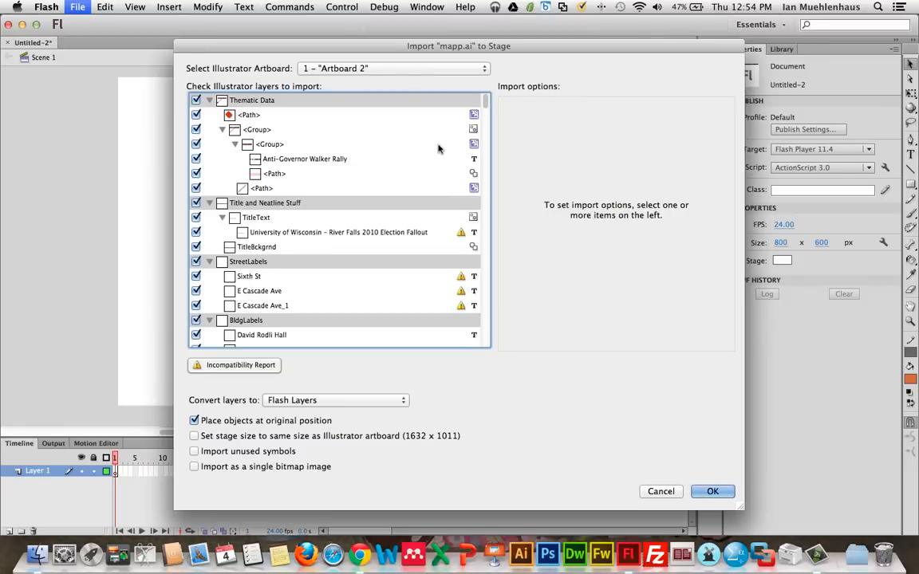
Reposition the import window and collapse every layer below Thematic Data in the list of Illustrator layers.
left_click_drag(541, 50, 484, 25)
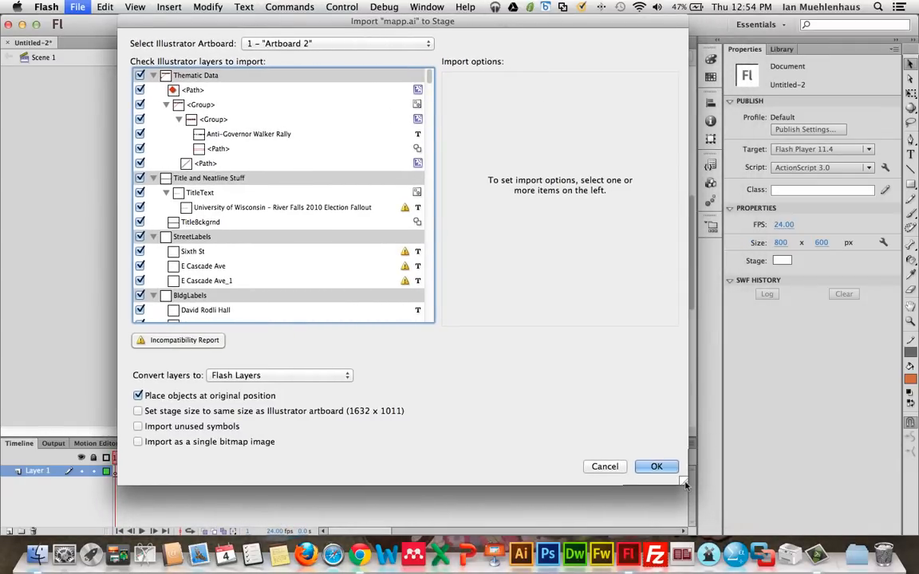
left_click_drag(685, 487, 688, 491)
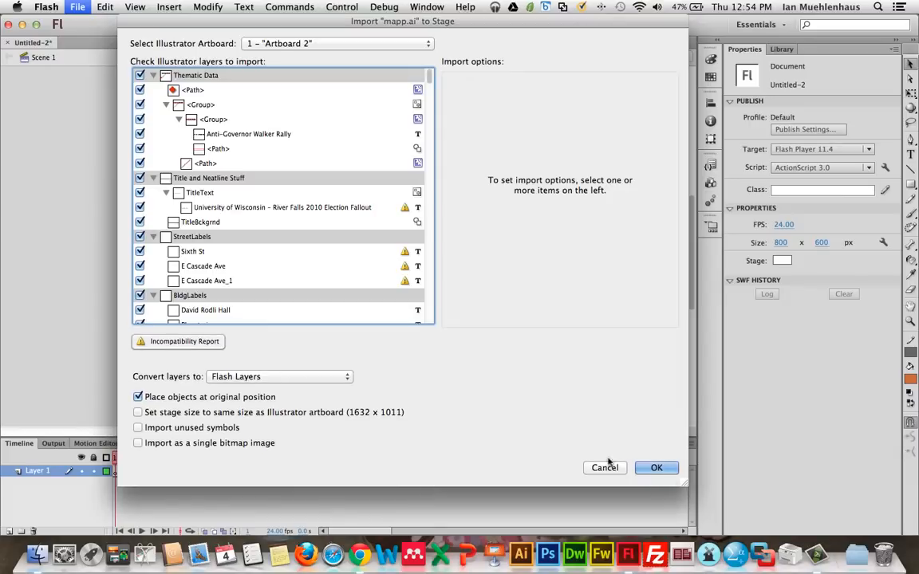
left_click(165, 106)
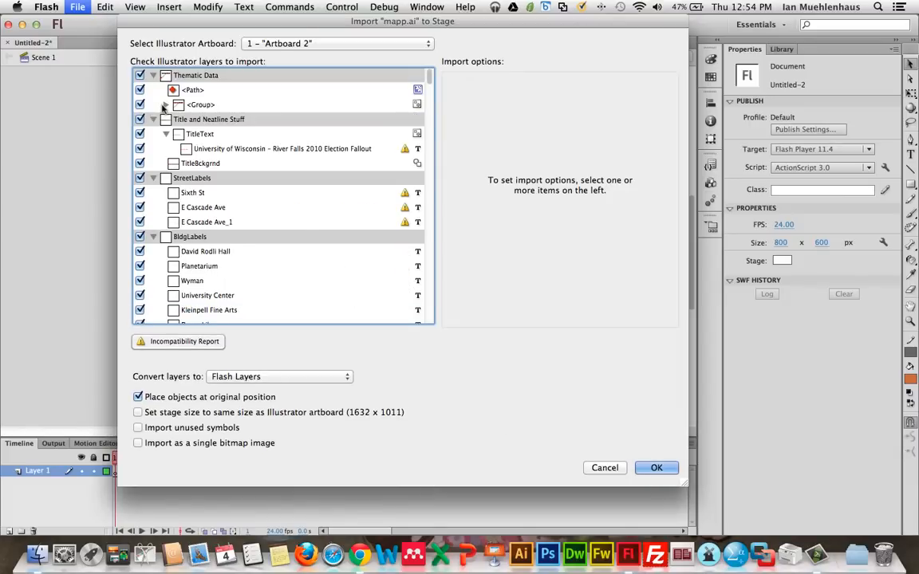
left_click(165, 105)
left_click(153, 177)
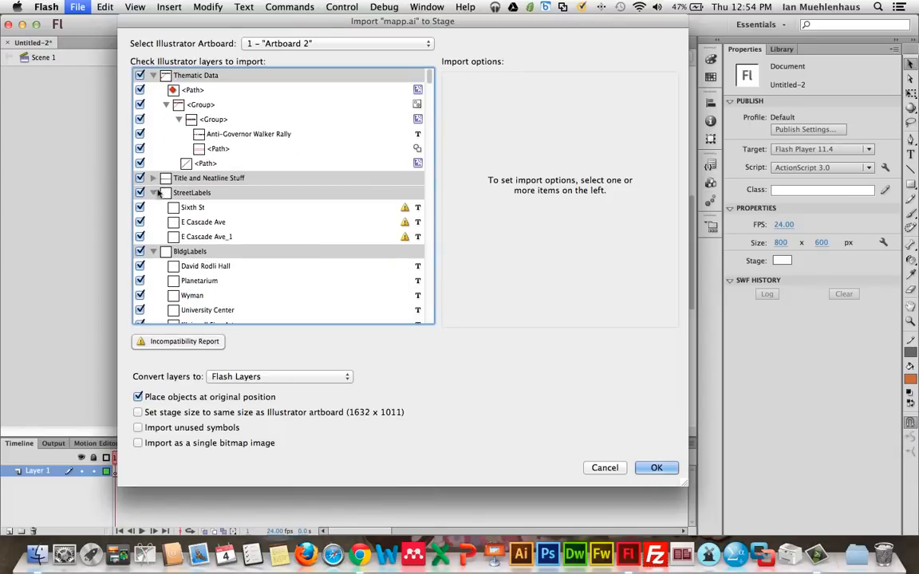
left_click(153, 193)
left_click(153, 207)
left_click(153, 222)
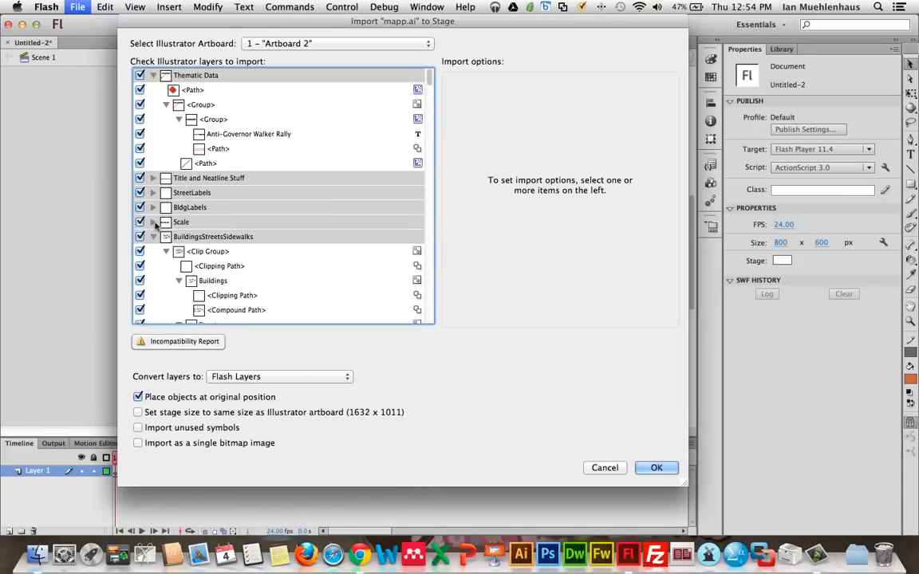
left_click(153, 236)
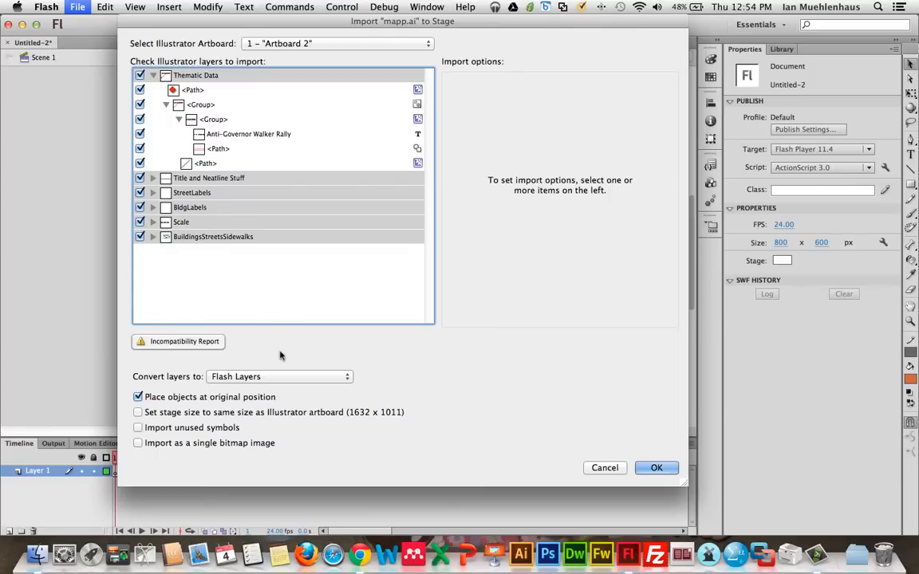
Review the incompatibility report and apply the recommended import settings.
left_click(176, 342)
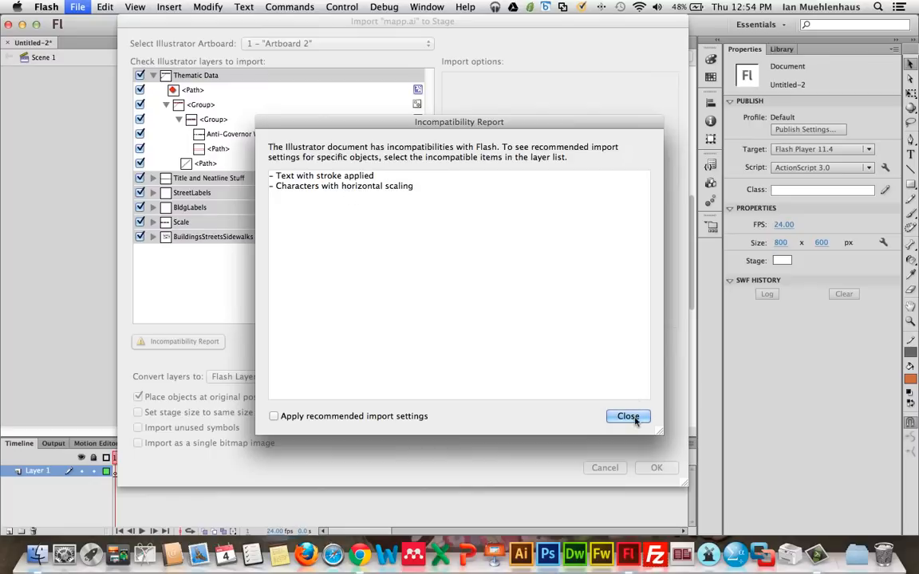
left_click(274, 418)
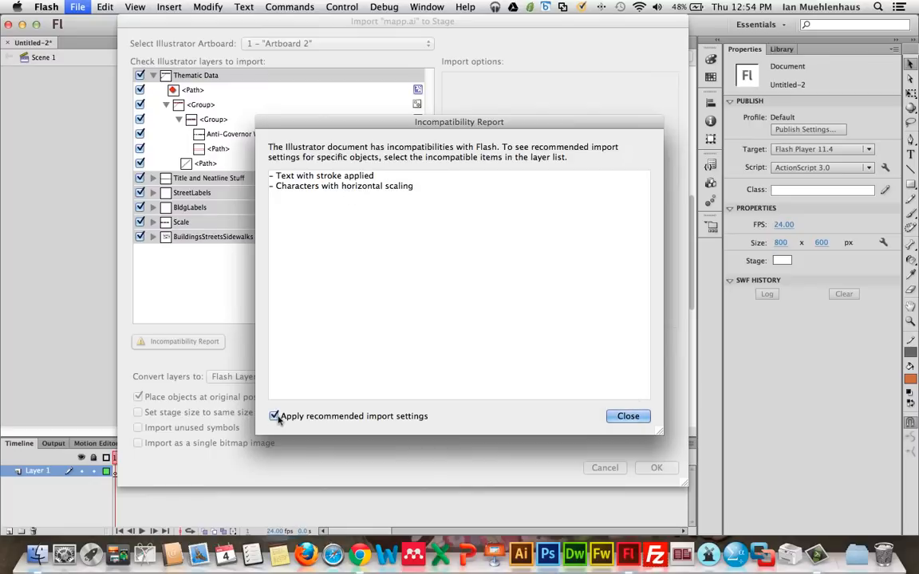
left_click(630, 415)
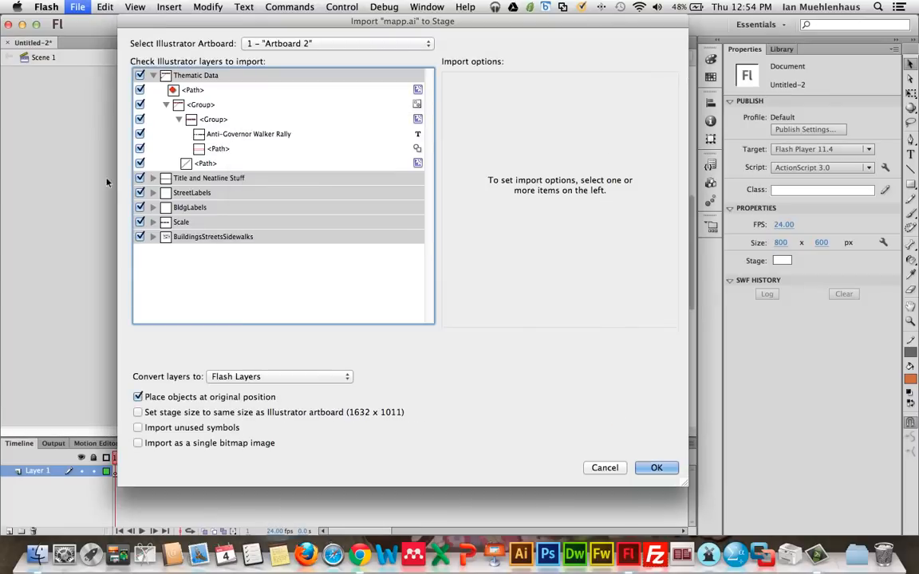
Collapse Thematic Data and examine which building, street and sidewalk paths inside BuildingsStreetsSidewalks are selected for import.
left_click(165, 106)
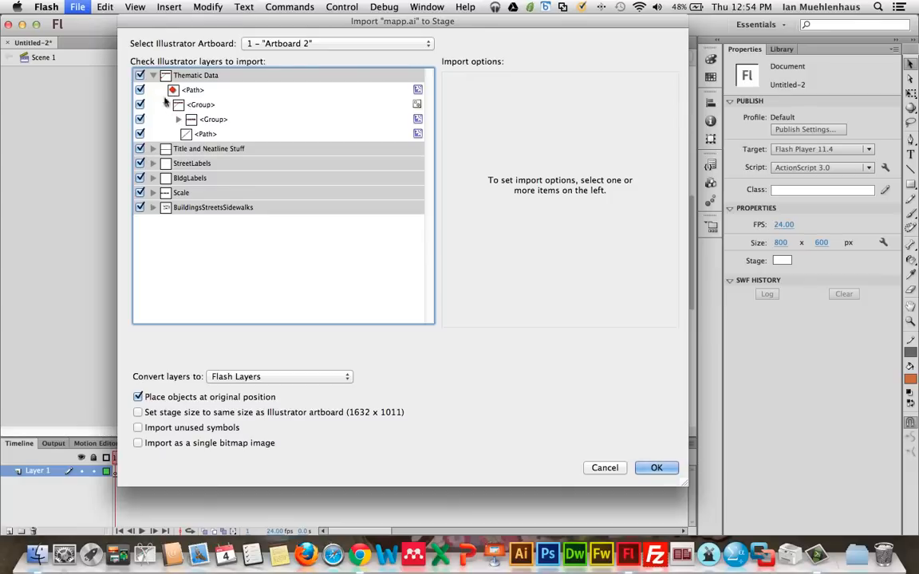
left_click(152, 75)
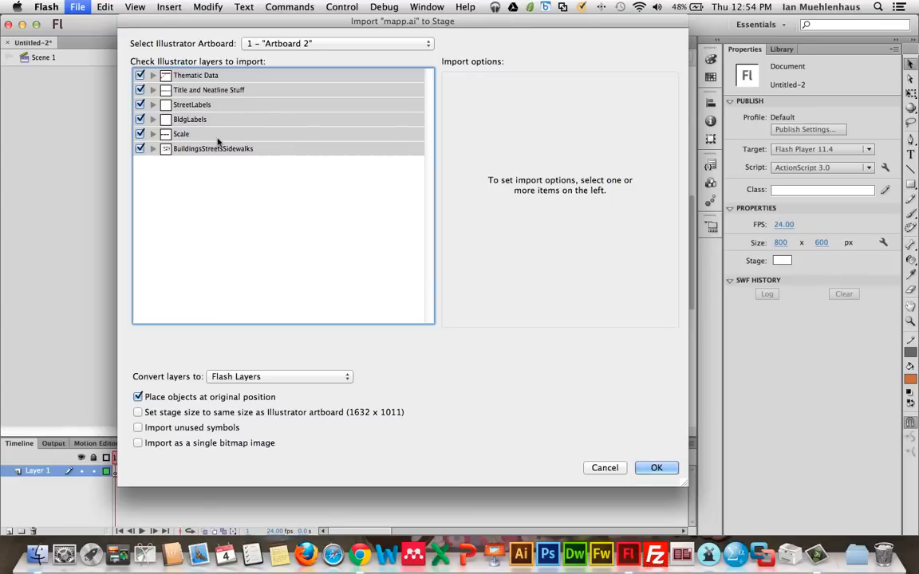
left_click(152, 149)
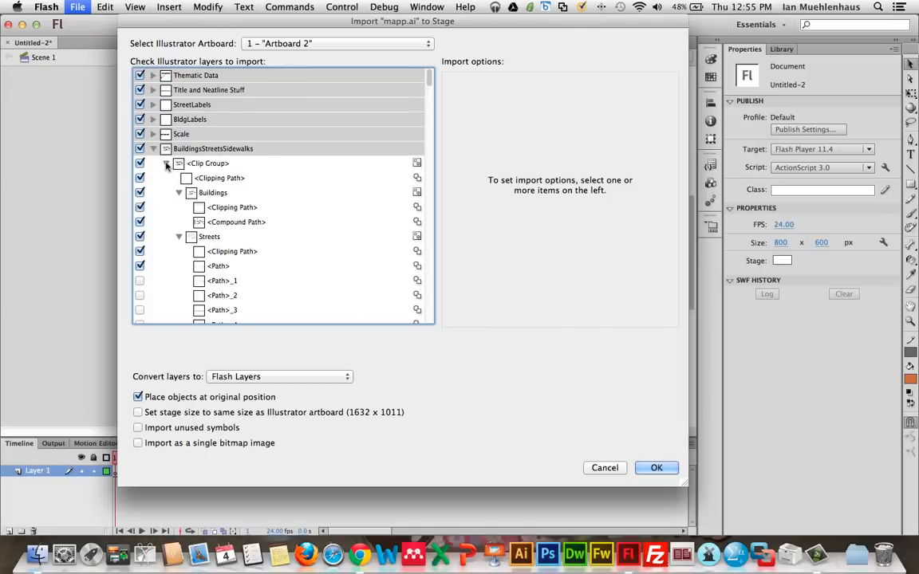
scroll(184, 176, "down", 5)
scroll(214, 195, "up", 4)
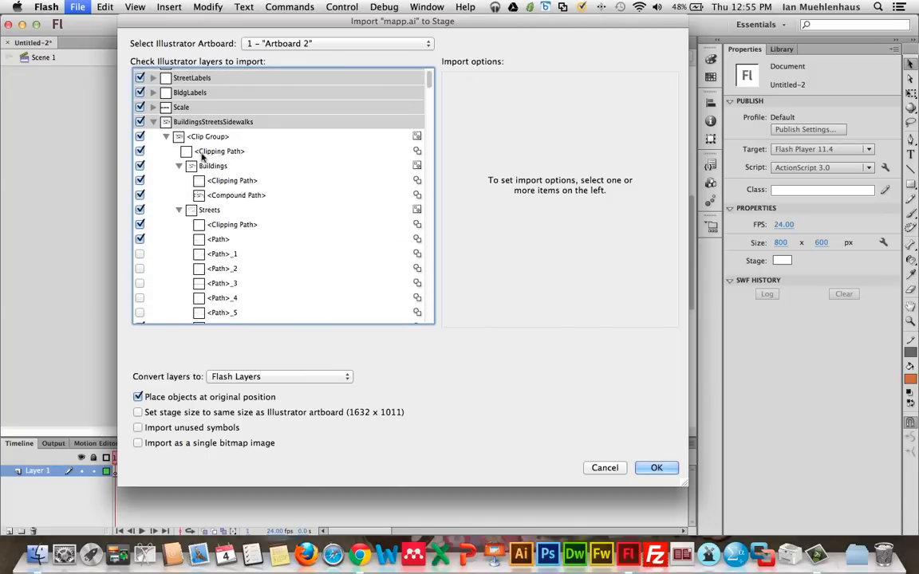
scroll(208, 168, "down", 3)
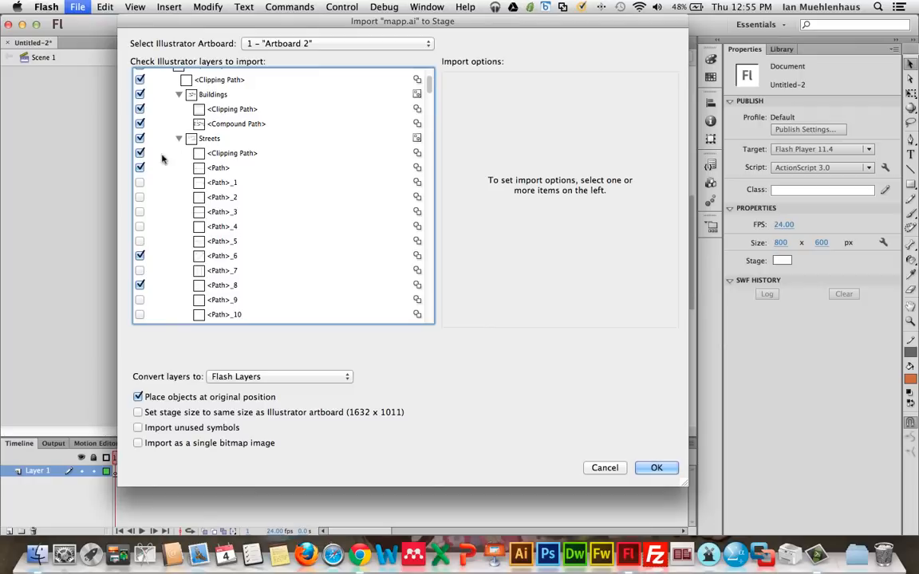
scroll(199, 217, "down", 1)
scroll(199, 216, "down", 15)
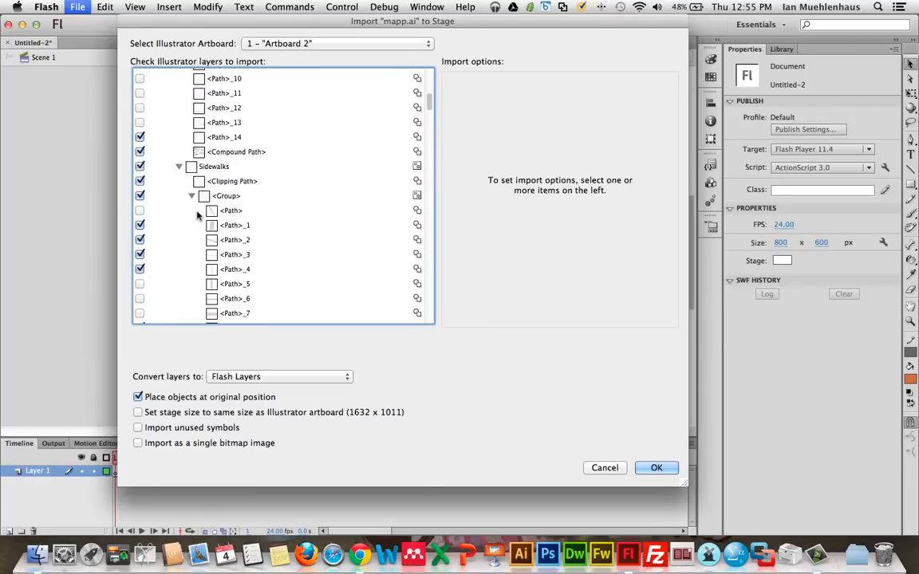
scroll(197, 214, "down", 5)
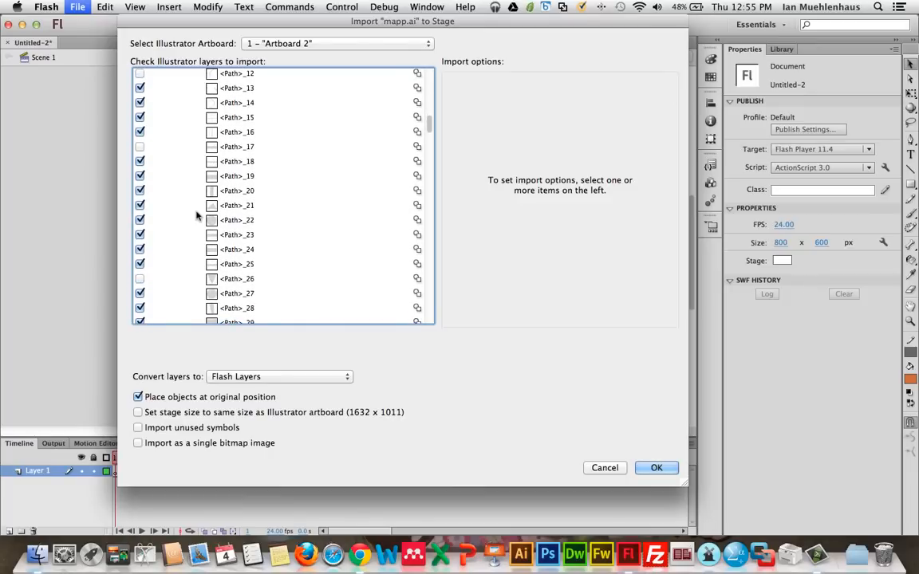
scroll(196, 215, "down", 10)
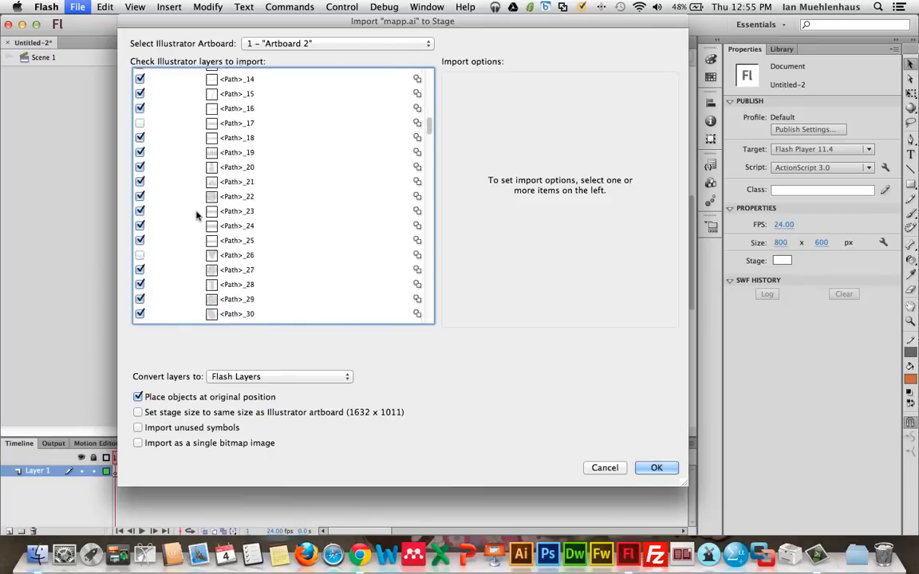
scroll(196, 215, "up", 12)
scroll(197, 215, "up", 15)
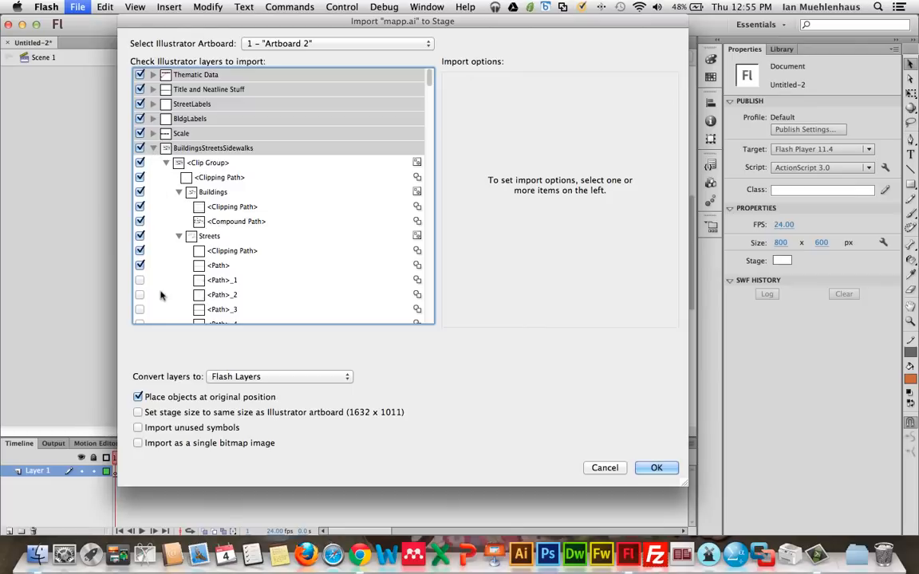
Include the first path of the Sidewalks group and exclude the clipping paths of the clip group, Buildings and Sidewalks from the import.
left_click(179, 236)
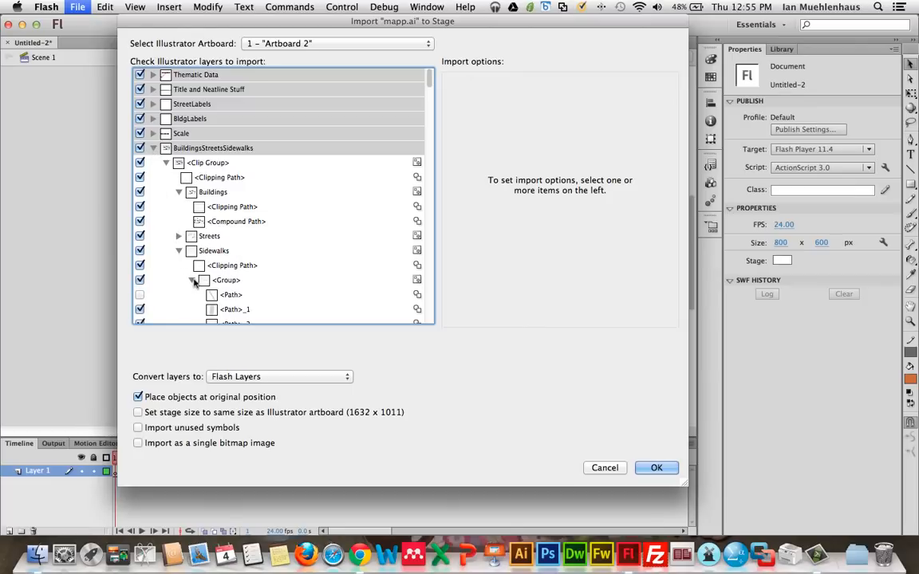
left_click(139, 295)
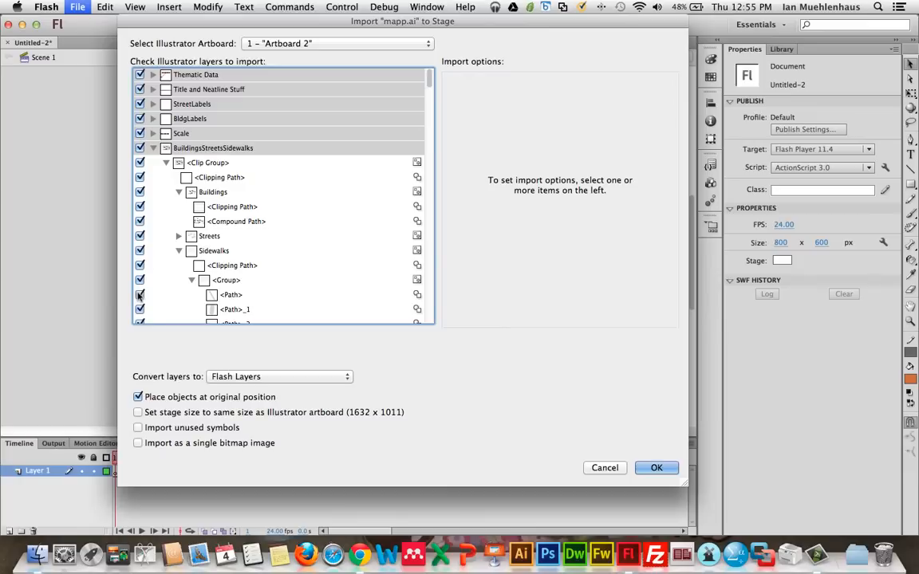
left_click(140, 177)
left_click(140, 207)
left_click(140, 265)
Examine which paths in the Sidewalks group are selected for import and collapse the Sidewalks entry.
scroll(192, 276, "down", 5)
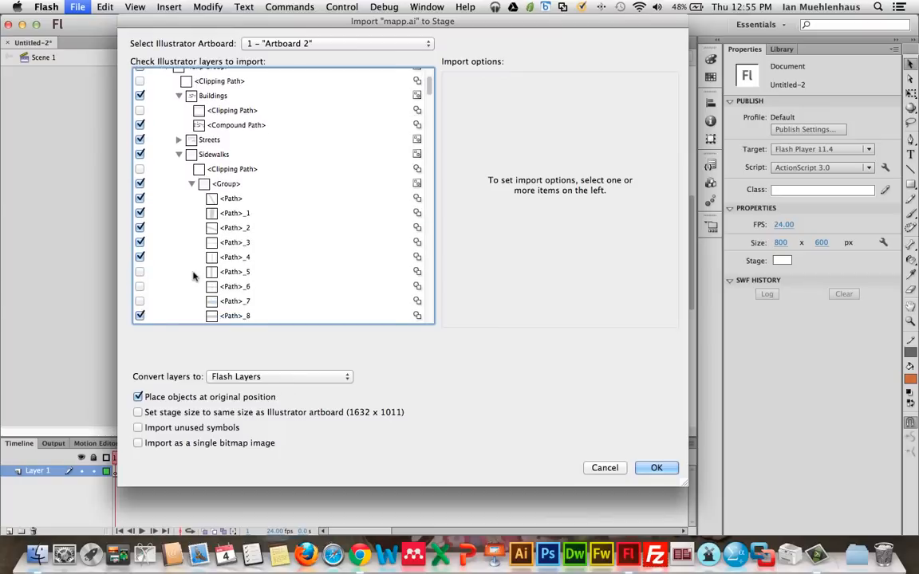
scroll(193, 277, "down", 20)
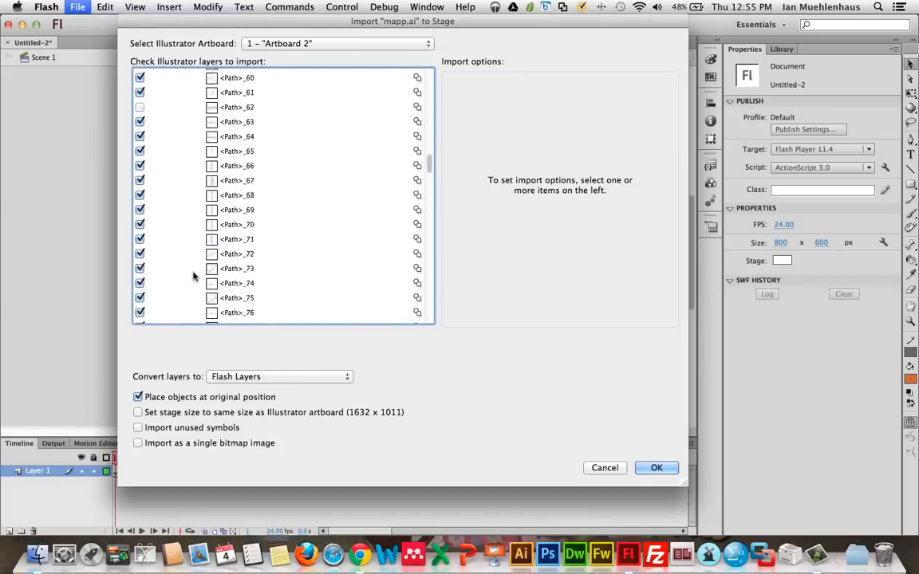
scroll(193, 277, "down", 20)
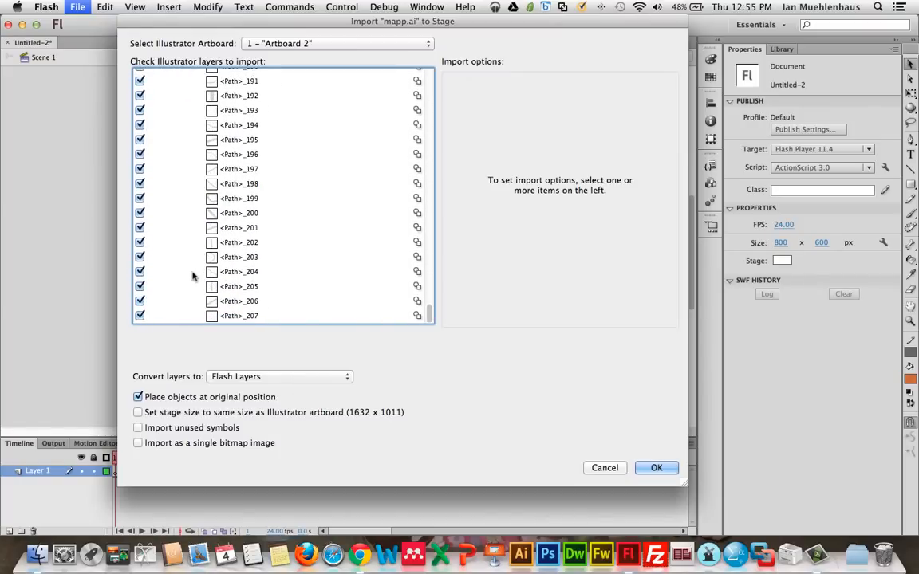
scroll(193, 276, "up", 20)
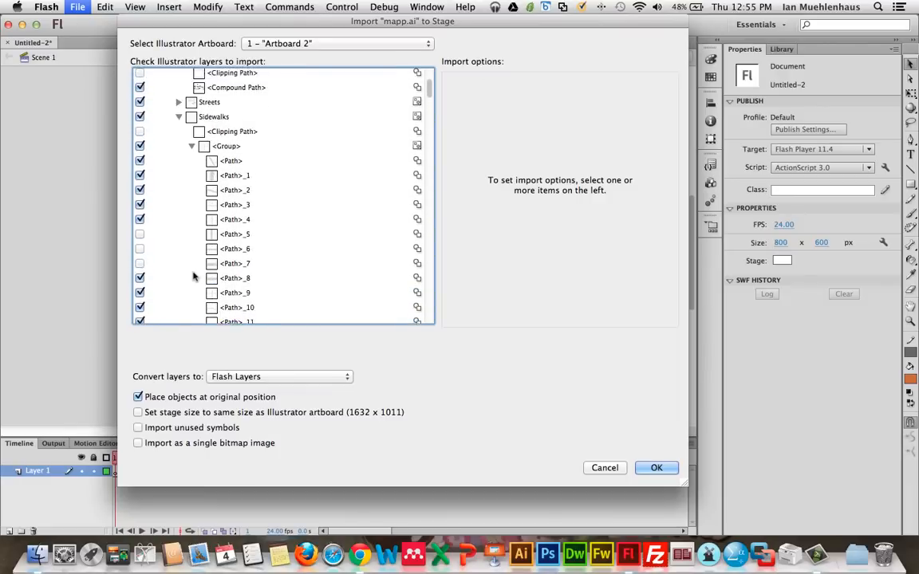
scroll(193, 276, "up", 5)
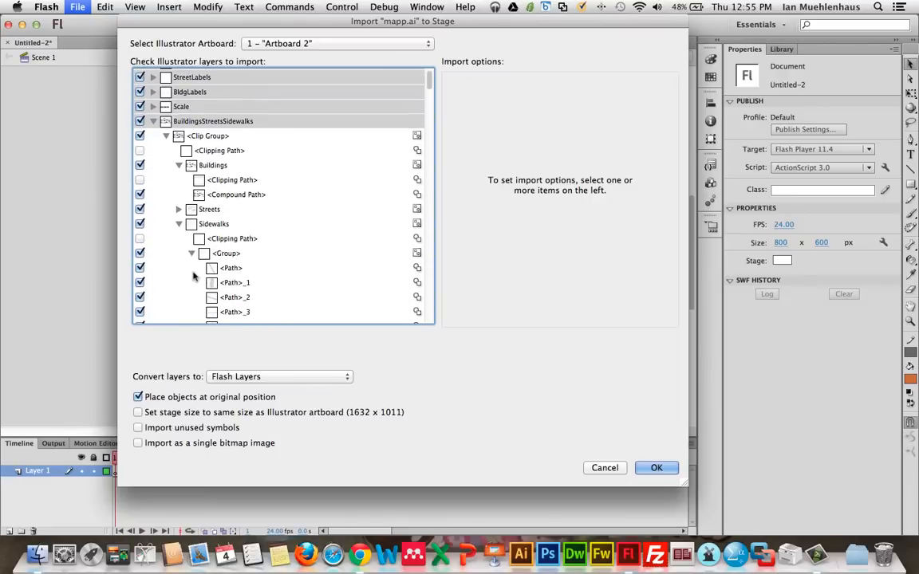
left_click(180, 225)
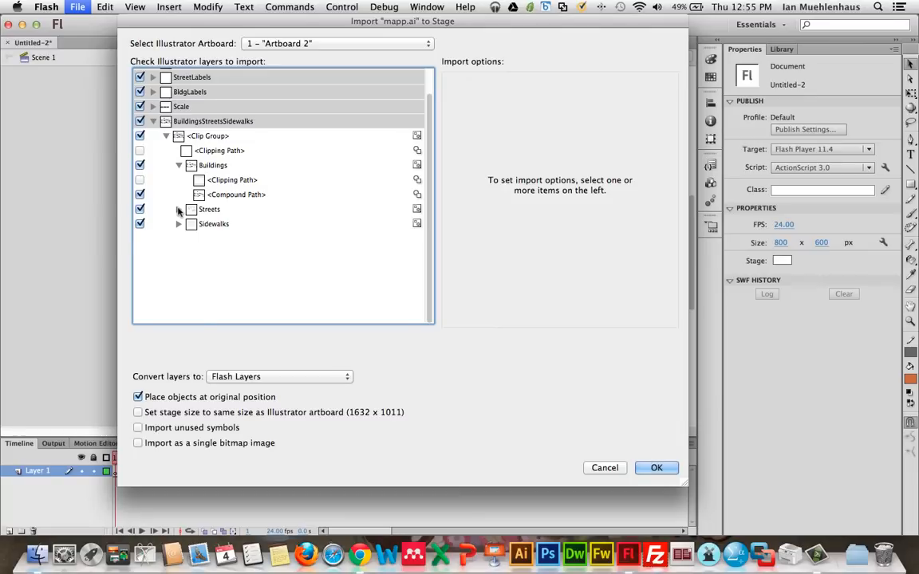
Include all unselected paths of the Streets group from <Path>_1 to <Path>_13, leaving its clipping path excluded, and collapse Streets.
left_click(179, 210)
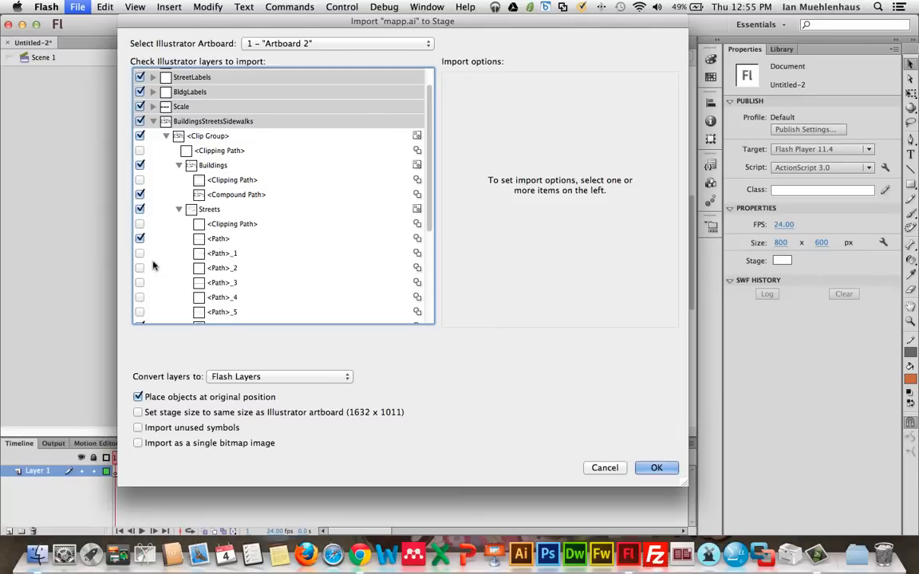
scroll(154, 266, "down", 5)
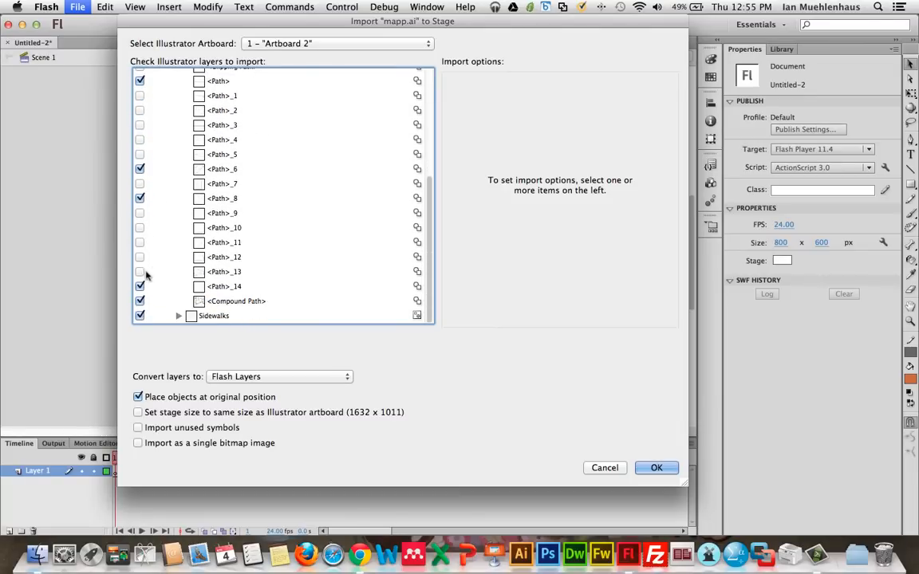
left_click(140, 272)
left_click(140, 242)
left_click(140, 227)
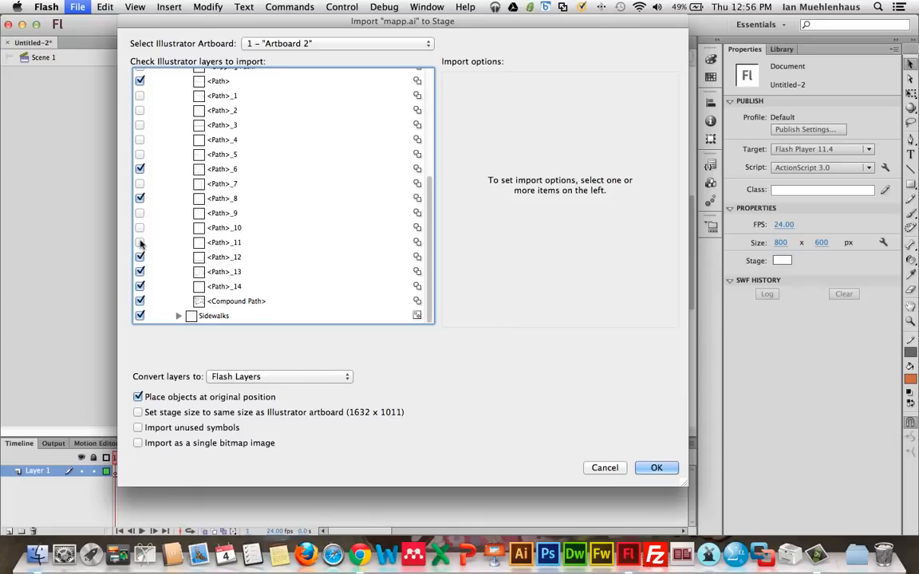
left_click(140, 213)
left_click(140, 183)
left_click(141, 153)
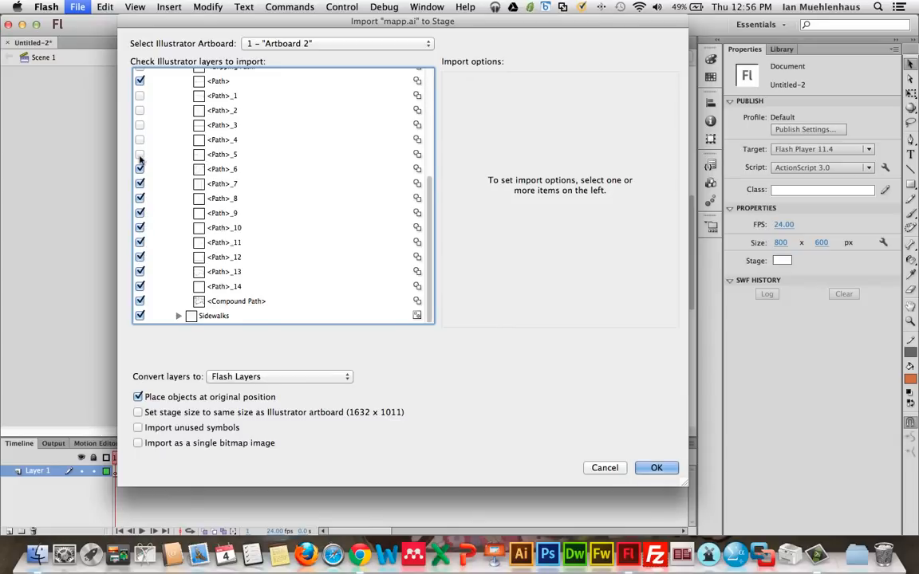
left_click(140, 139)
left_click(141, 125)
left_click(140, 111)
left_click(140, 97)
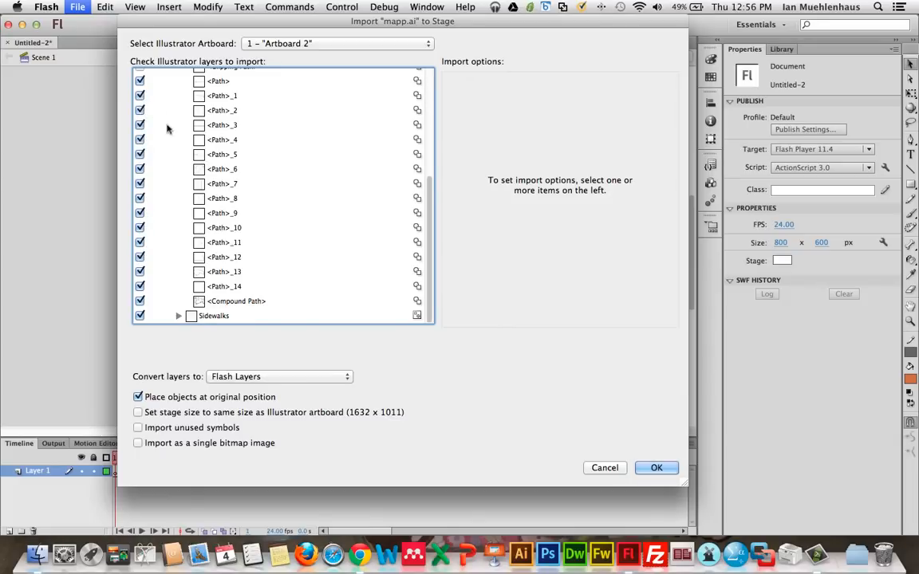
scroll(164, 135, "up", 5)
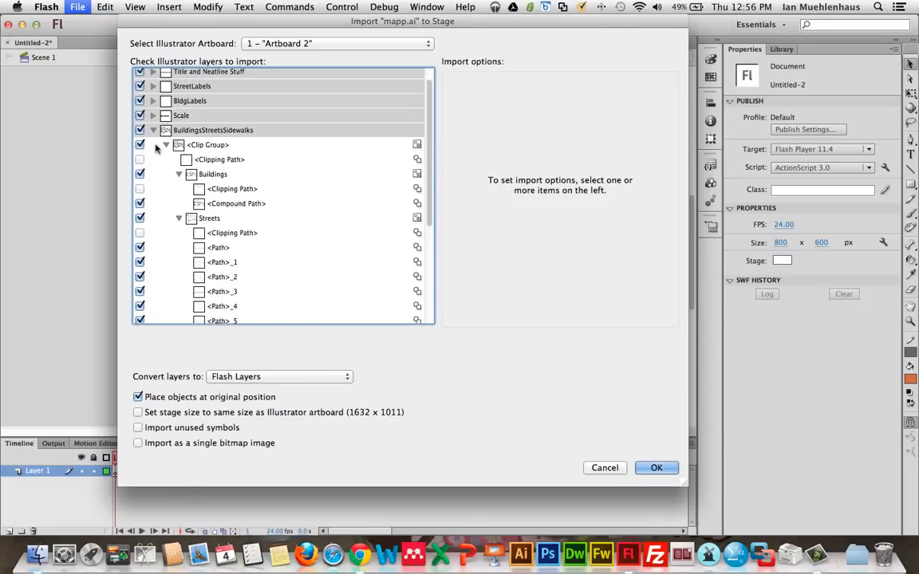
left_click(179, 219)
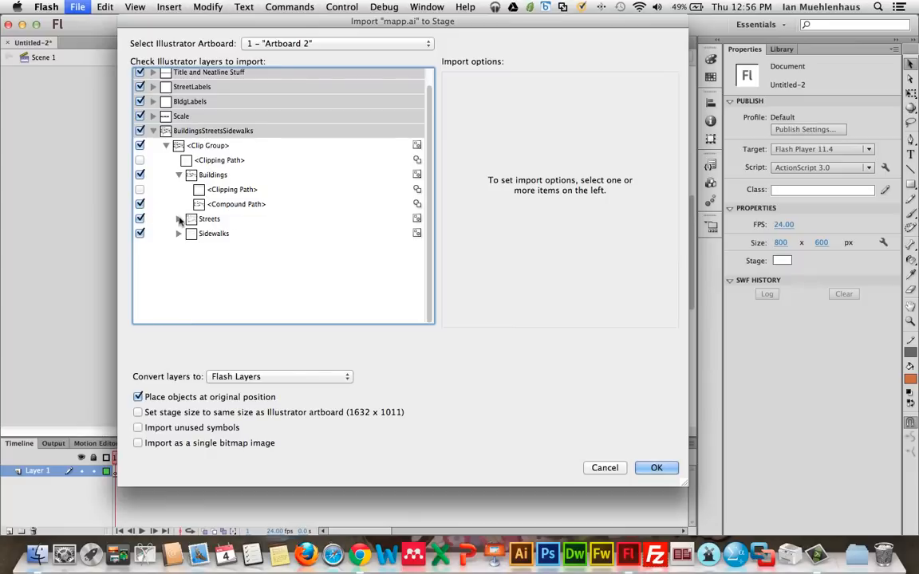
Review the clipping paths of Buildings and the clip group, and collapse the BuildingsStreetsSidewalks layer.
left_click(139, 189)
left_click(140, 189)
left_click(139, 160)
left_click(153, 131)
left_click(153, 132)
left_click(153, 132)
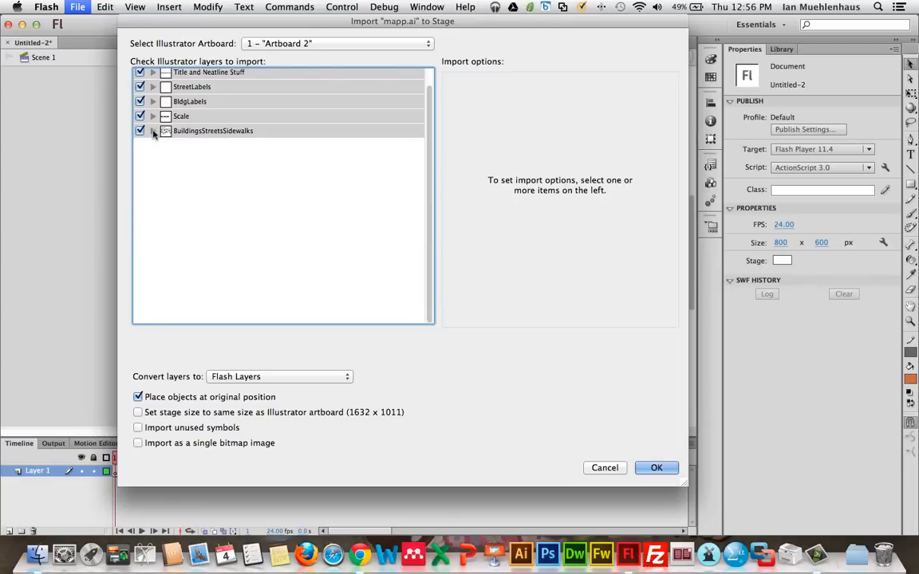
Examine the contents of the Scale, BldgLabels, StreetLabels and Title and Neatline Stuff layers, collapsing each one again.
left_click(153, 117)
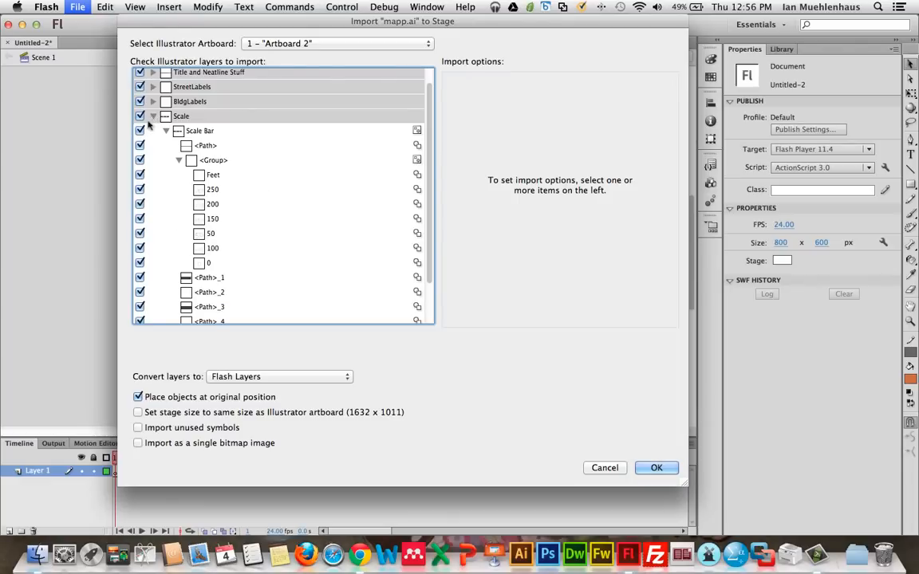
left_click(179, 160)
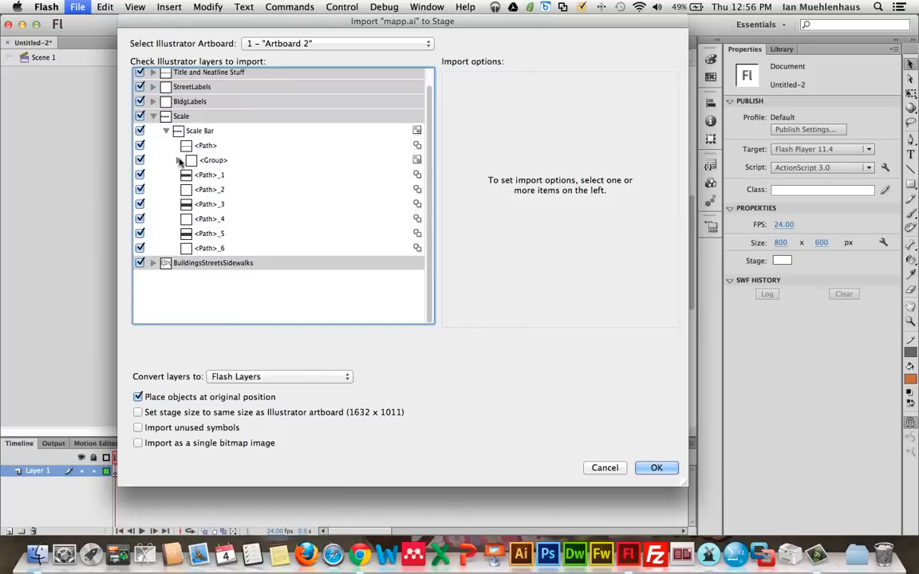
left_click(153, 116)
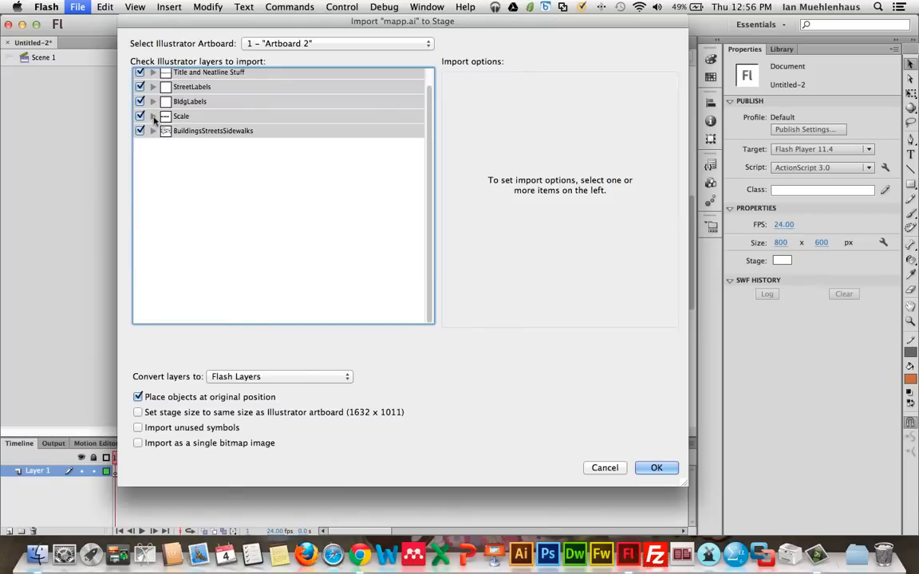
left_click(153, 102)
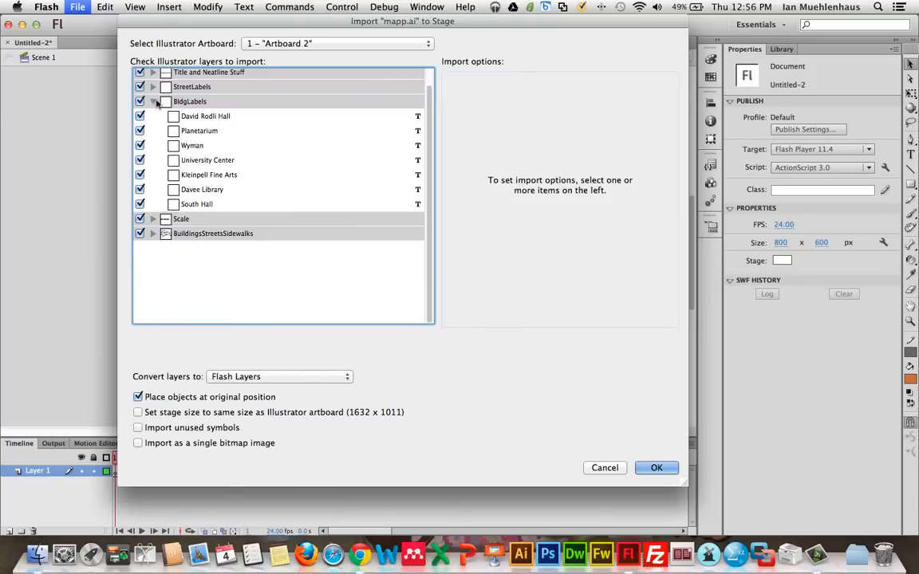
left_click(154, 102)
left_click(153, 87)
left_click(154, 87)
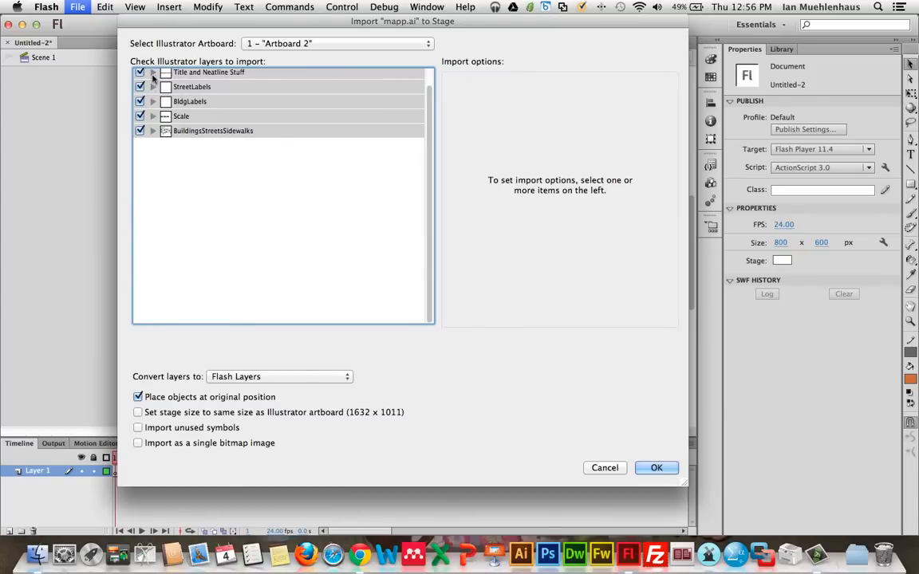
left_click(153, 73)
scroll(153, 74, "up", 1)
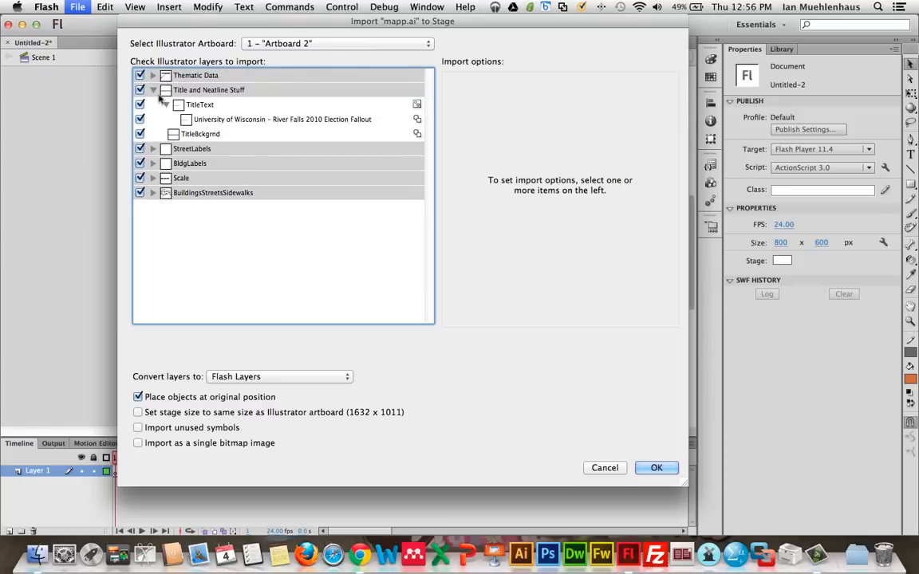
left_click(153, 90)
Expand Thematic Data and examine the import options of the layer and its paths and group.
left_click(152, 76)
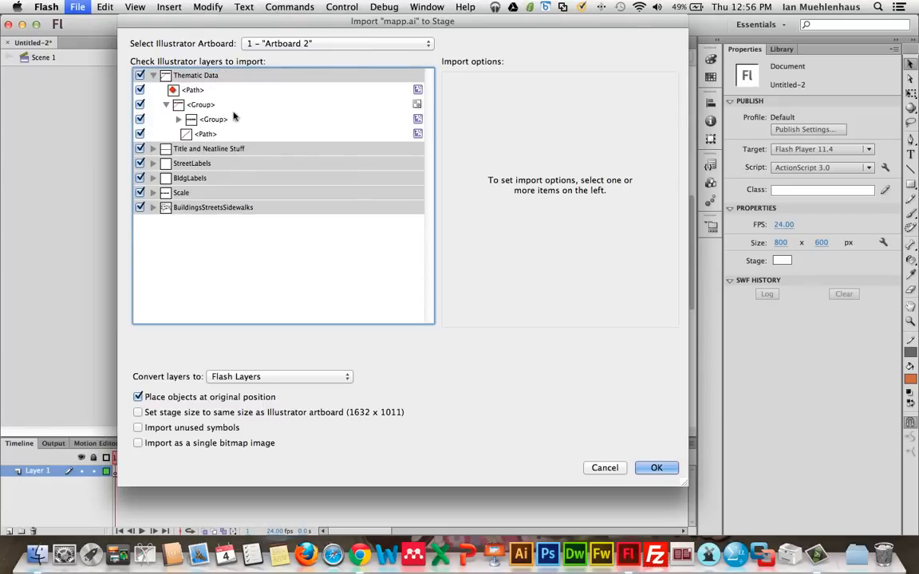
left_click(225, 88)
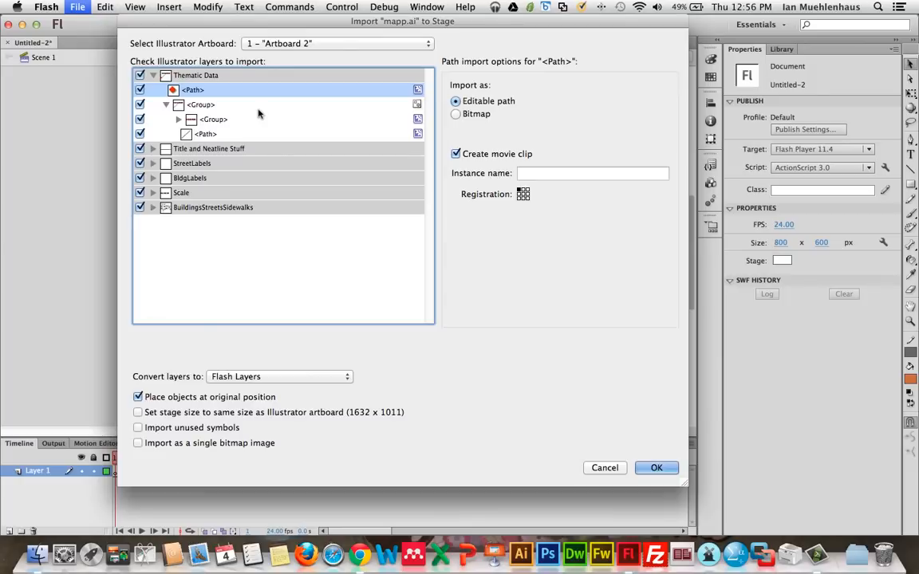
left_click(259, 108)
left_click(224, 87)
left_click(227, 103)
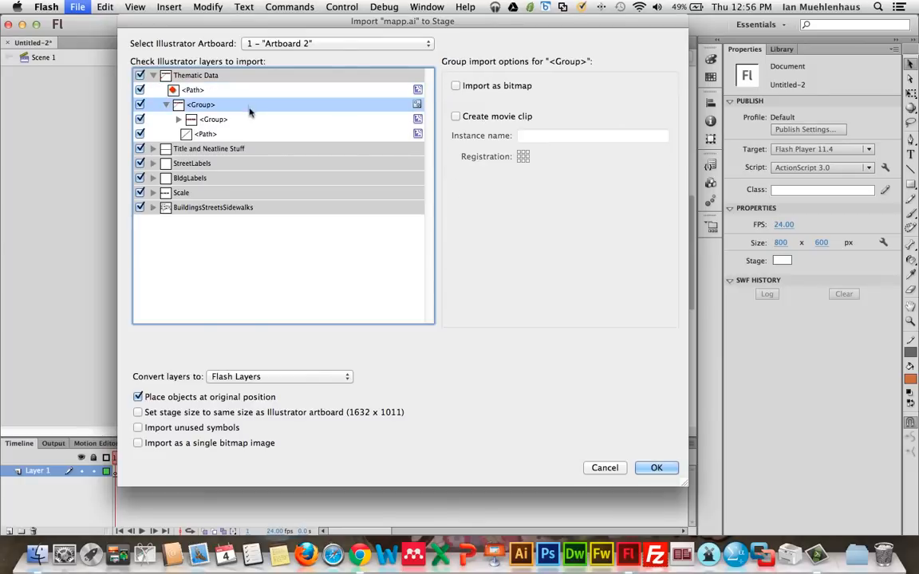
left_click(233, 133)
left_click(209, 91)
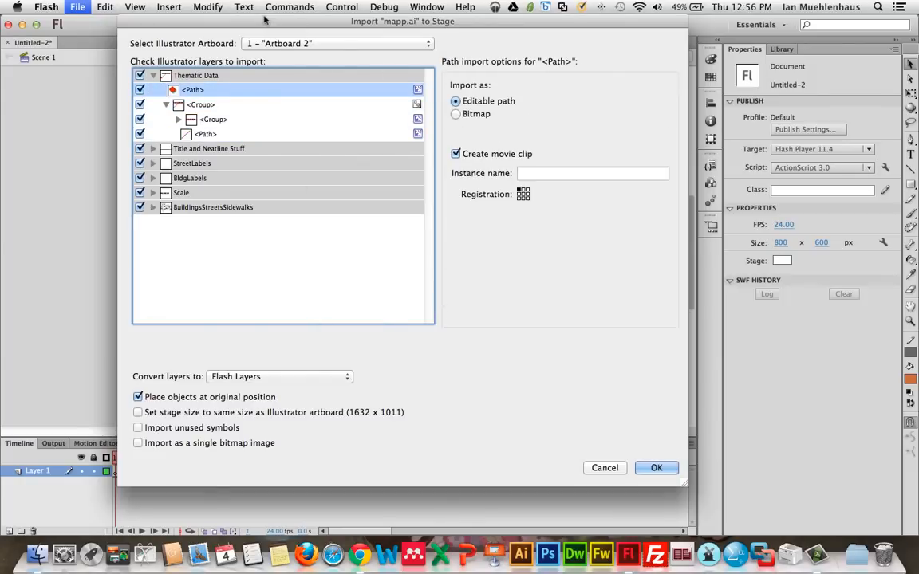
left_click(229, 76)
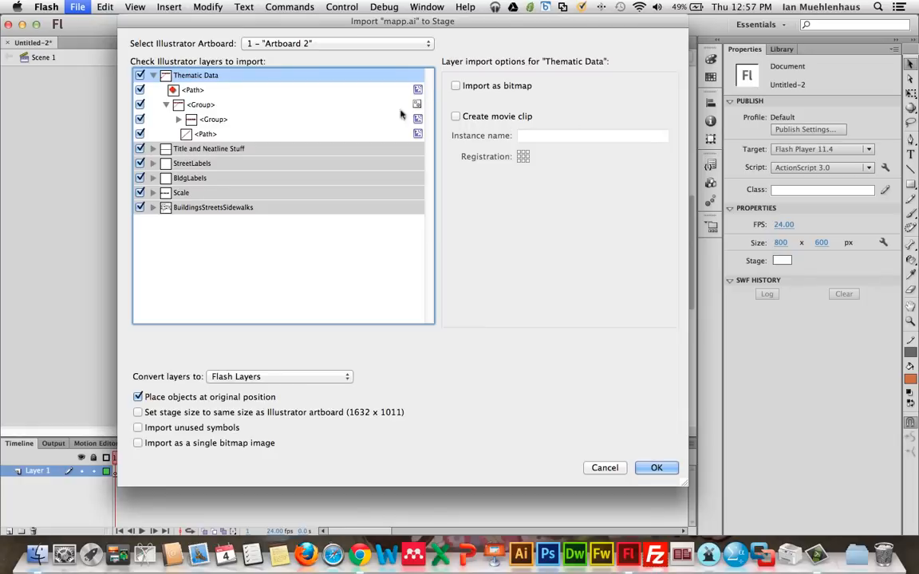
Give the movie clip of the red path in Thematic Data the instance name "incident" and collapse the layer.
left_click(269, 93)
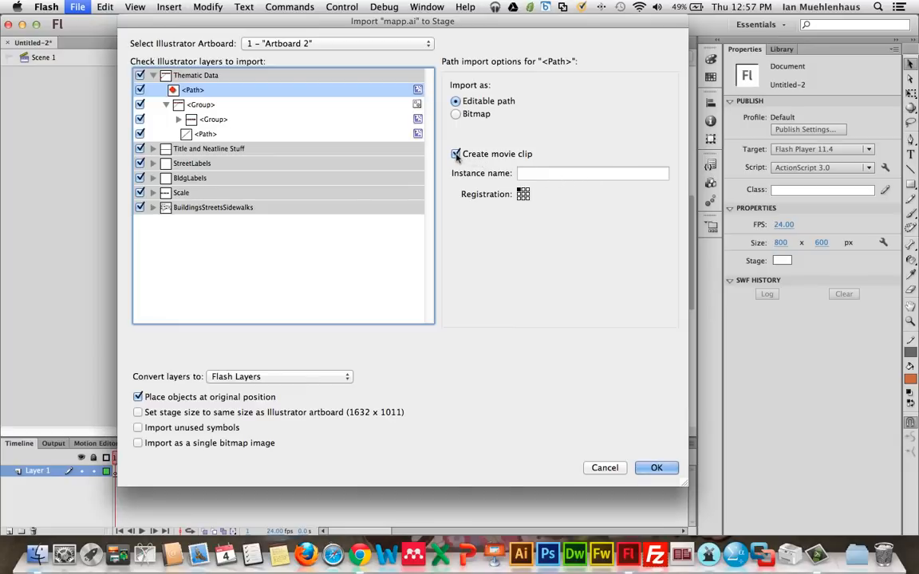
key("Tab")
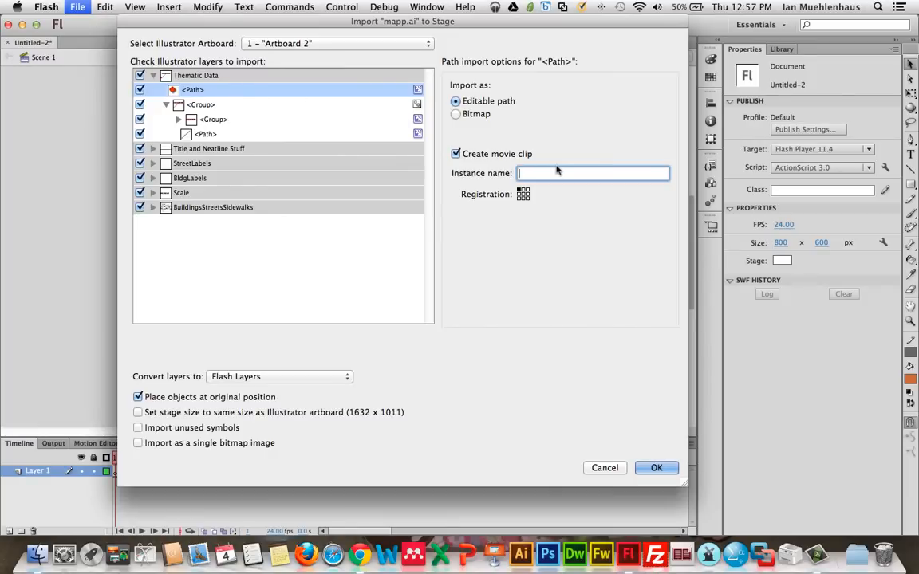
type("incident")
left_click(153, 76)
Examine the import options of Title and Neatline Stuff, its TitleText group, title text and TitleBckgrnd, and collapse the layer.
left_click(152, 91)
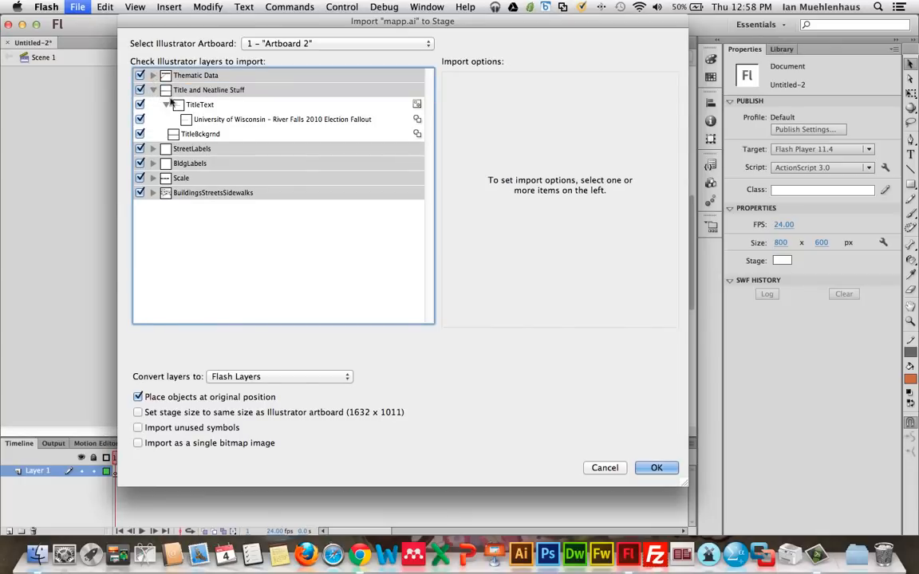
left_click(199, 106)
left_click(170, 87)
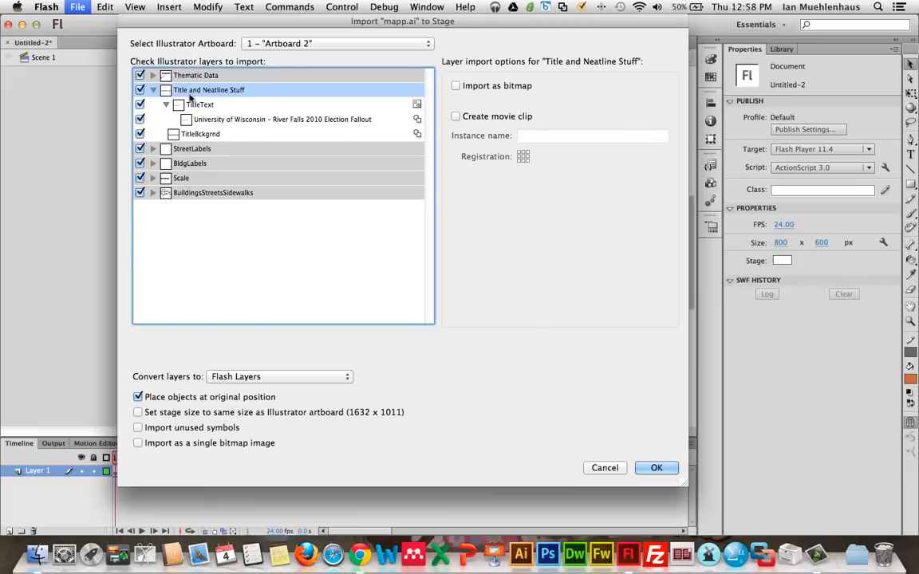
left_click(201, 106)
left_click(197, 120)
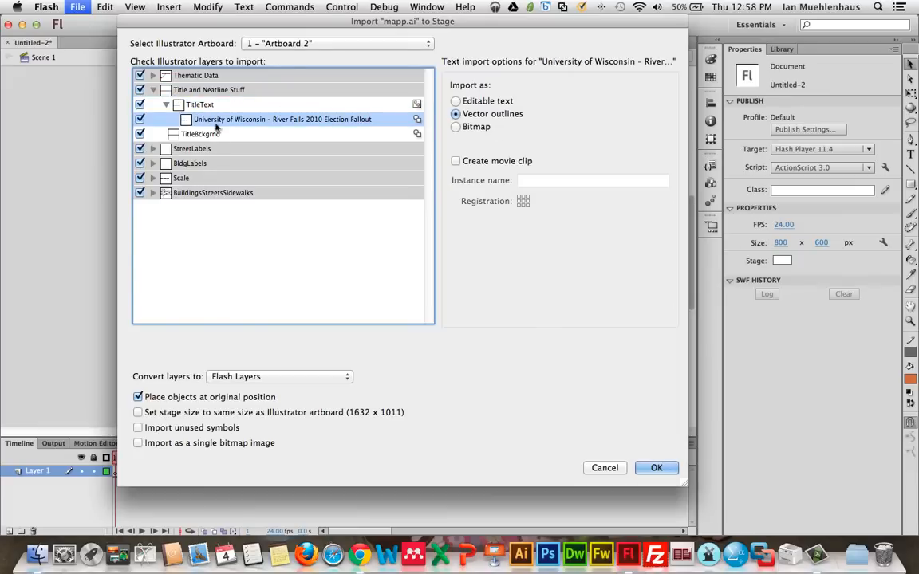
left_click(198, 134)
left_click(214, 124)
left_click(208, 108)
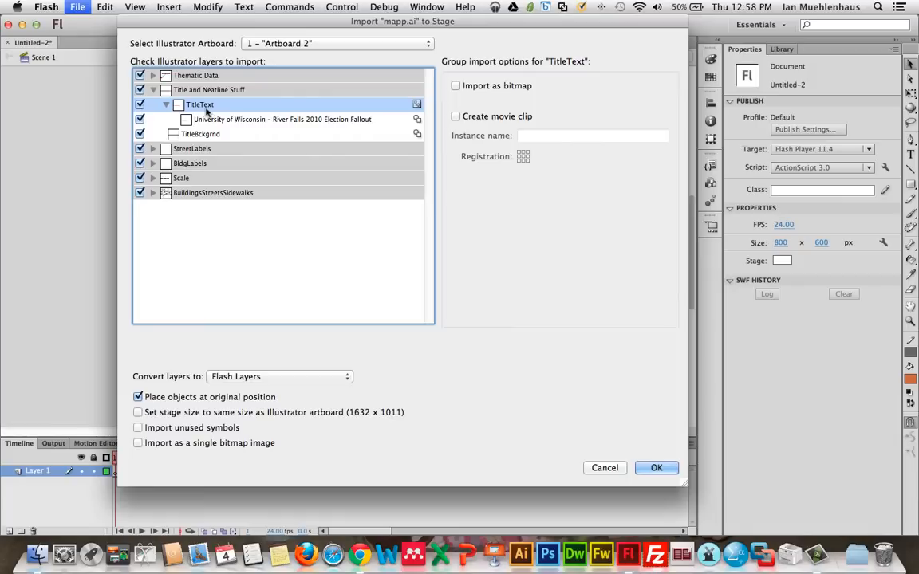
left_click(152, 90)
Import the StreetLabels layer as a movie clip with the instance name "streetLabels" and centre registration, and collapse the layer.
left_click(153, 104)
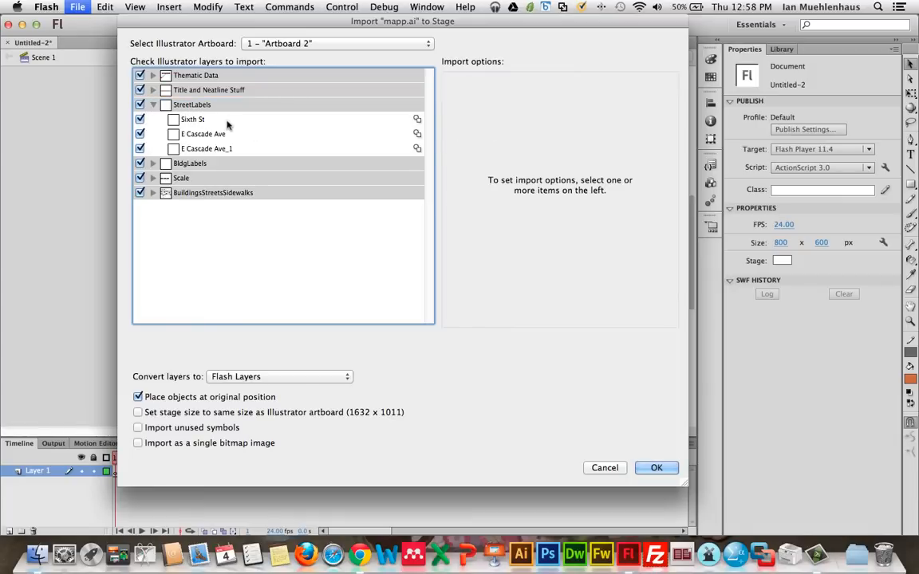
left_click(192, 107)
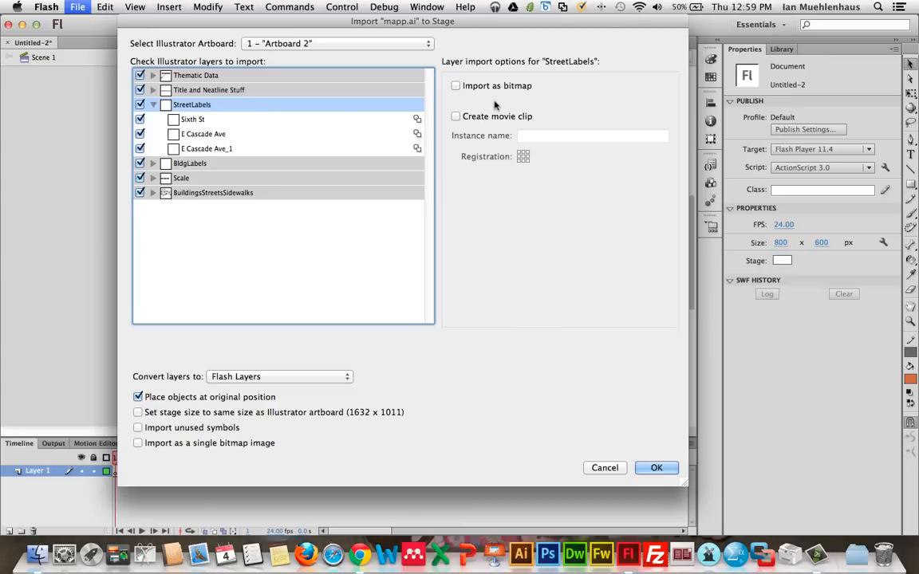
left_click(455, 117)
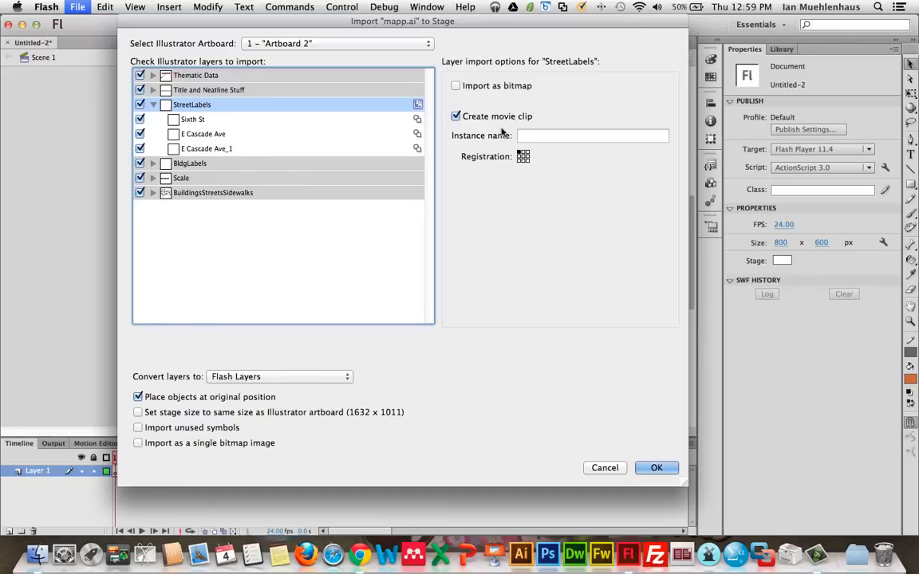
left_click(571, 136)
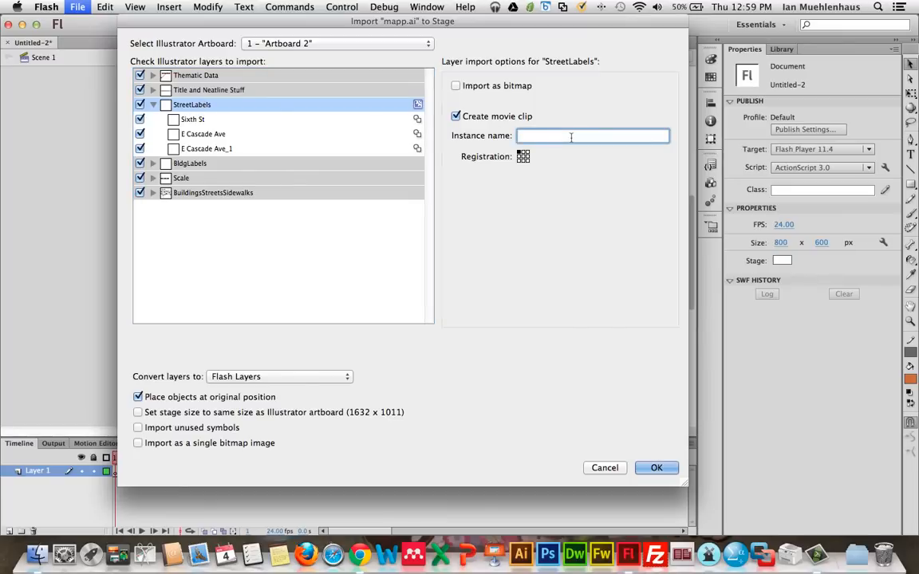
type("streetLabels")
left_click(153, 104)
Import the BldgLabels layer as a movie clip with the instance name "buildingLabels" and collapse the layer.
left_click(154, 119)
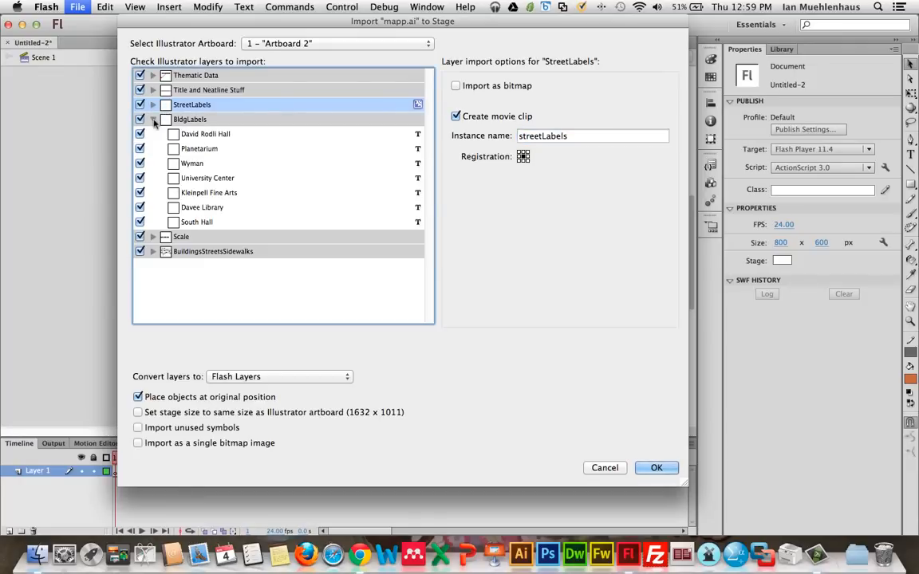
left_click(192, 121)
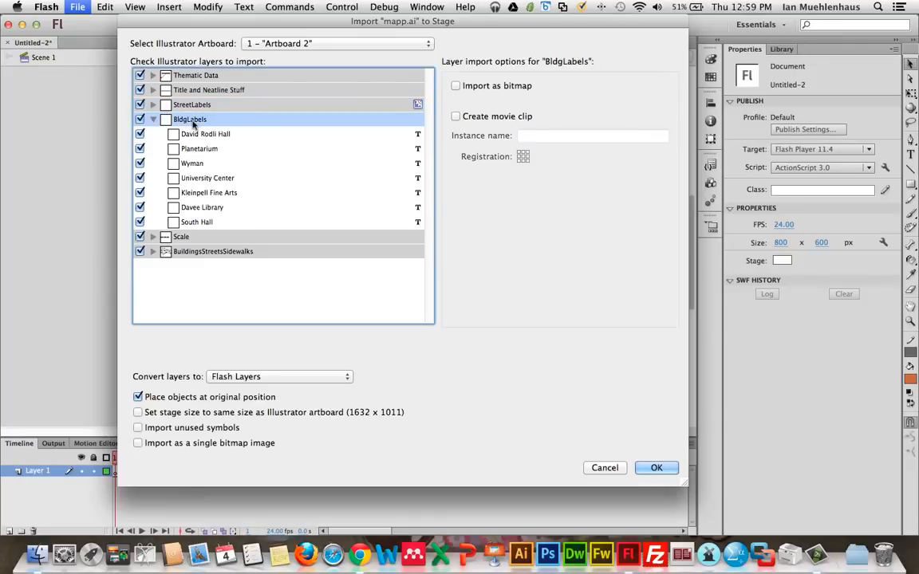
left_click(455, 116)
left_click(569, 140)
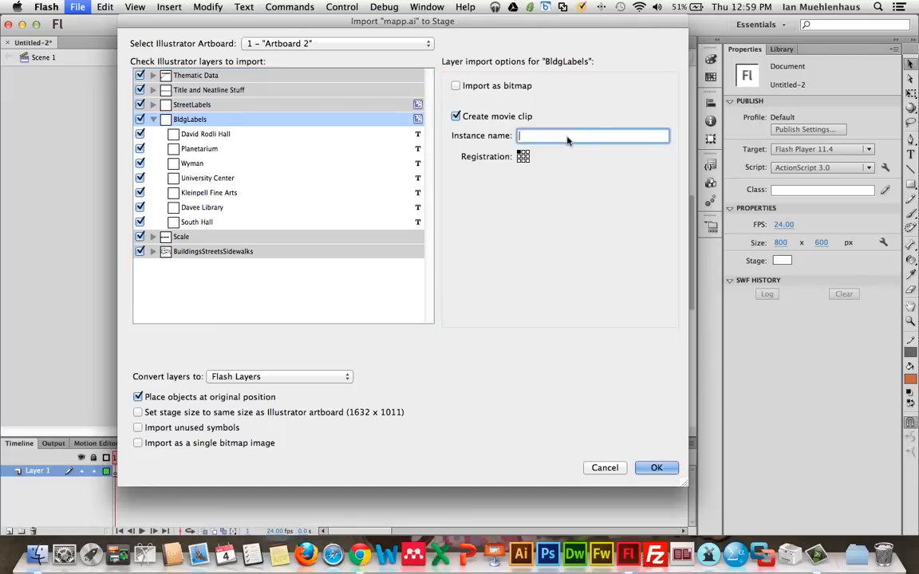
type("buildingLabels")
left_click(153, 119)
Import the whole Scale layer as a movie clip with the instance name "scale".
left_click(154, 134)
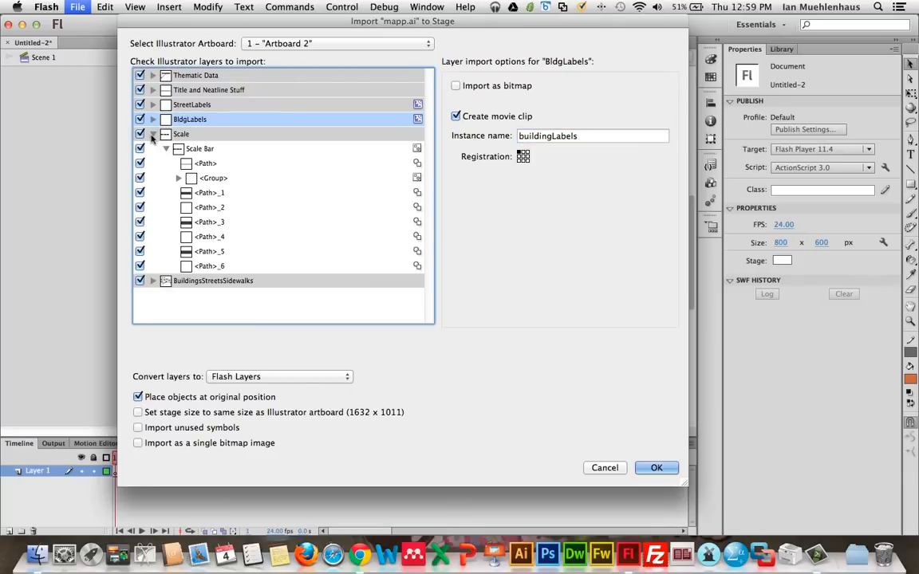
left_click(169, 134)
left_click(455, 117)
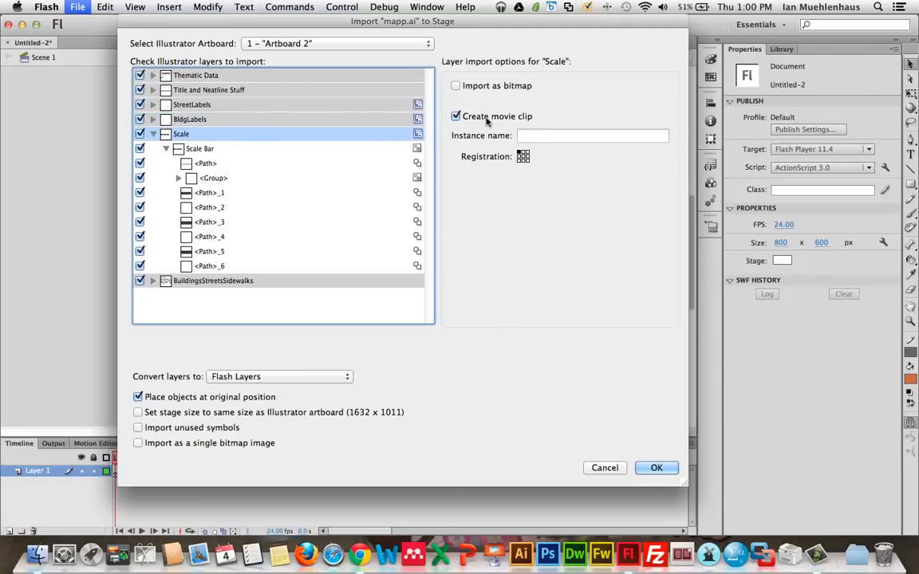
left_click(499, 132)
type("scale")
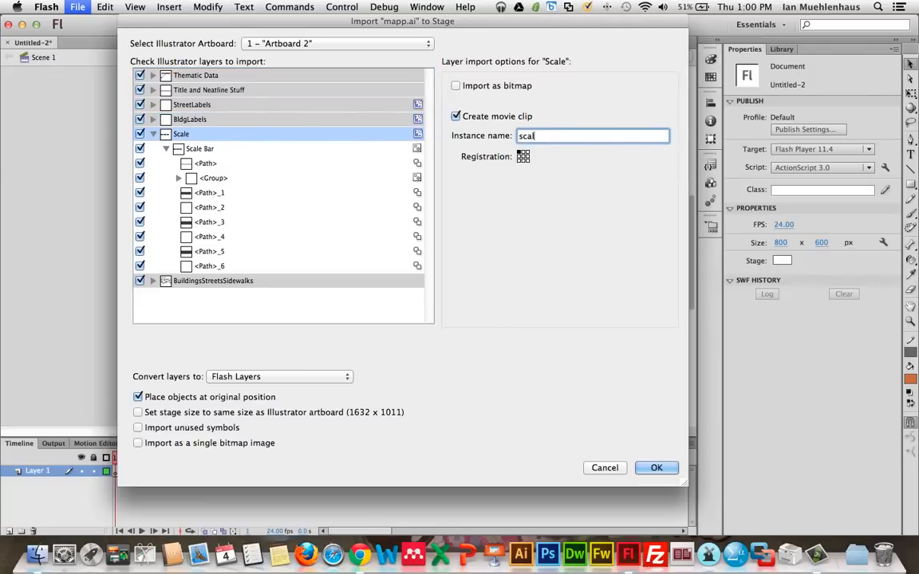
Examine the import options of the BuildingsStreetsSidewalks and Thematic Data layers and the contents of Thematic Data.
left_click(152, 281)
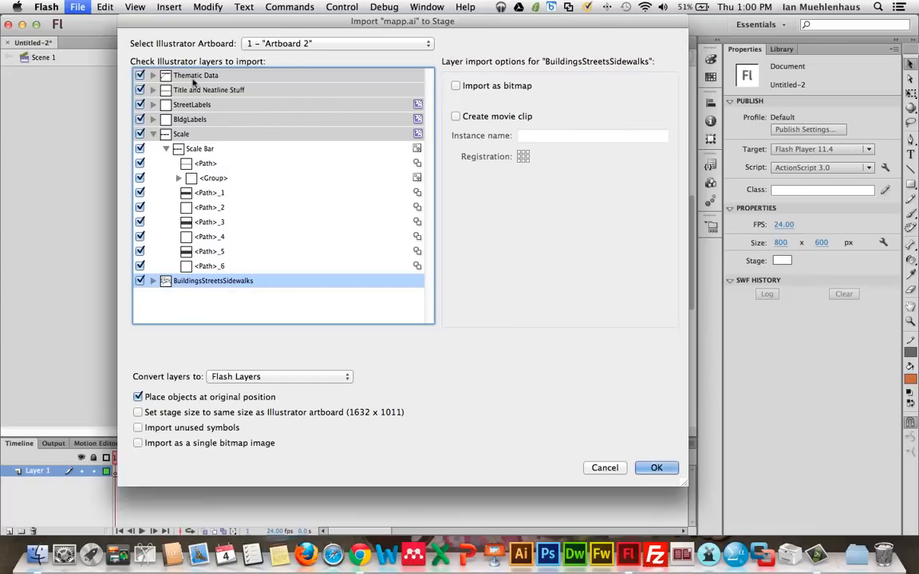
left_click(279, 78)
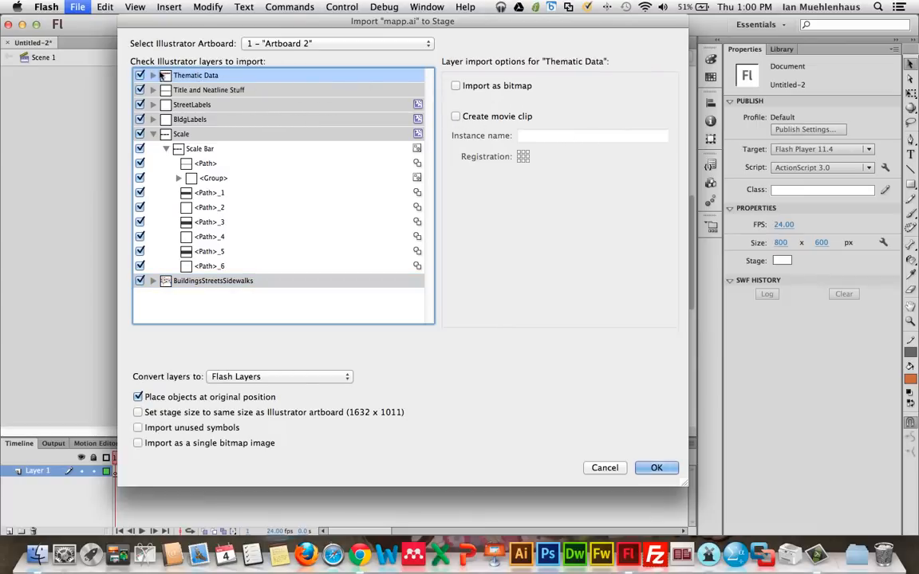
left_click(153, 75)
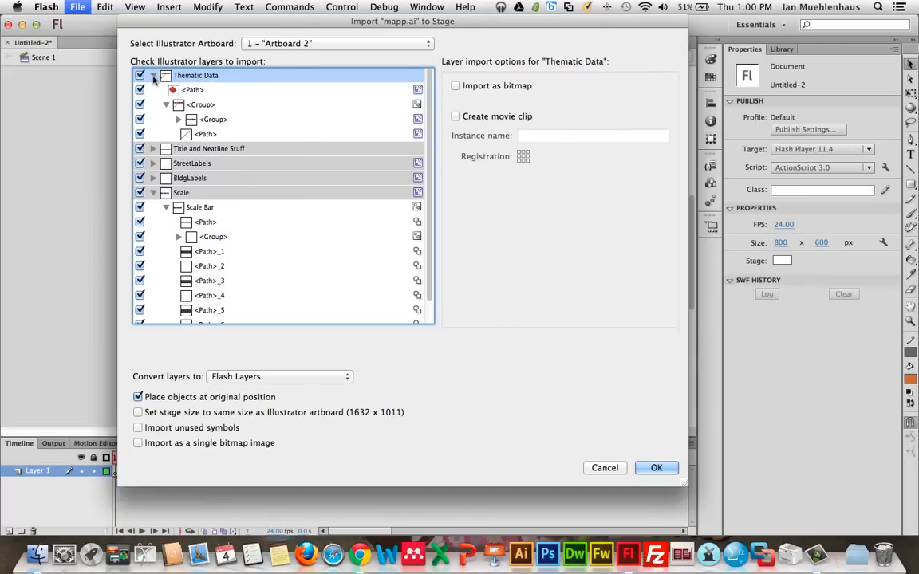
left_click(153, 75)
Import the Title and Neatline Stuff layer as a movie clip with the instance name "title" and centre registration.
left_click(153, 89)
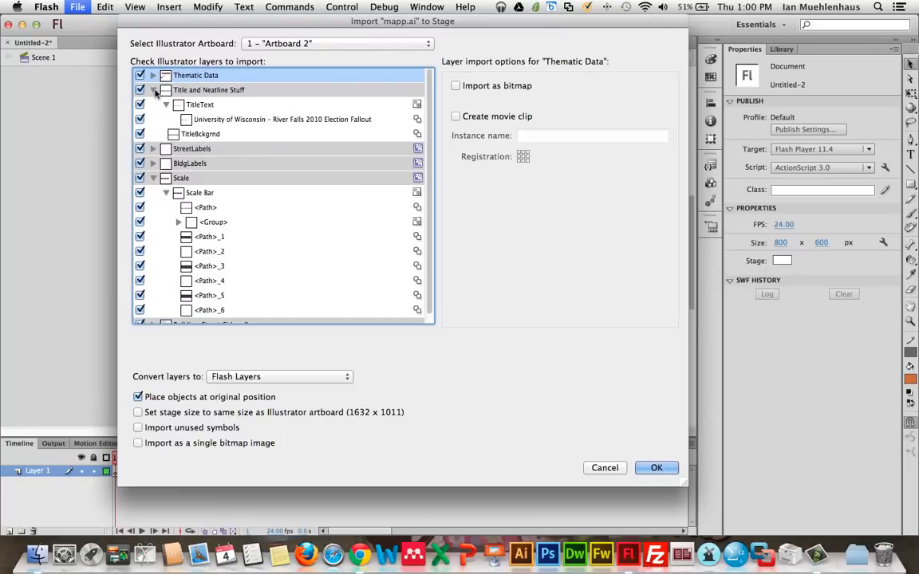
left_click(210, 93)
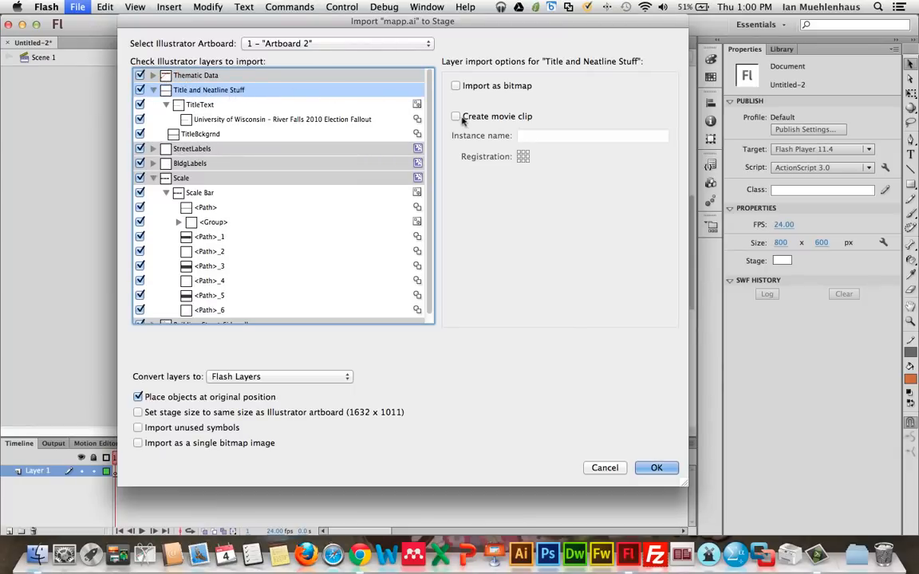
left_click(456, 116)
left_click(552, 136)
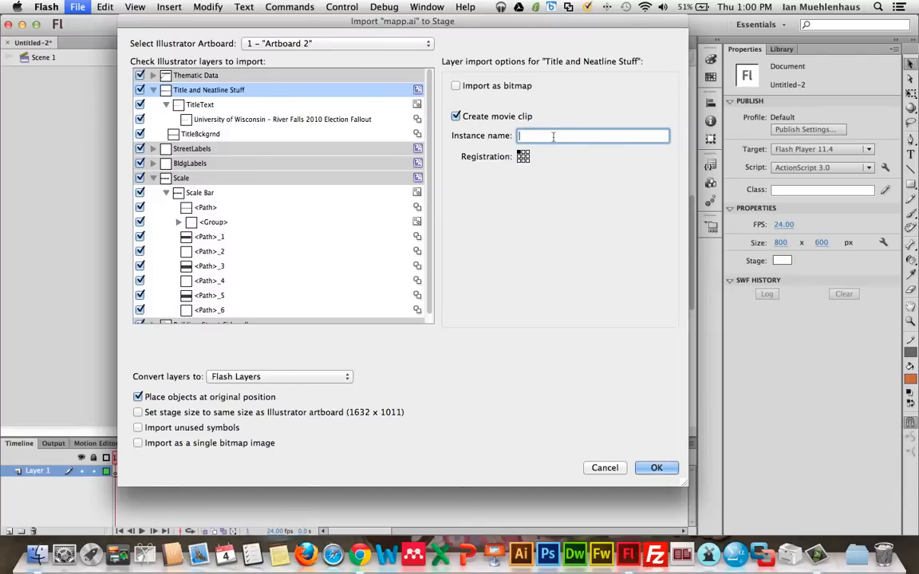
type("title")
Keep the layers converting to Flash Layers and import the map to the stage.
left_click(238, 382)
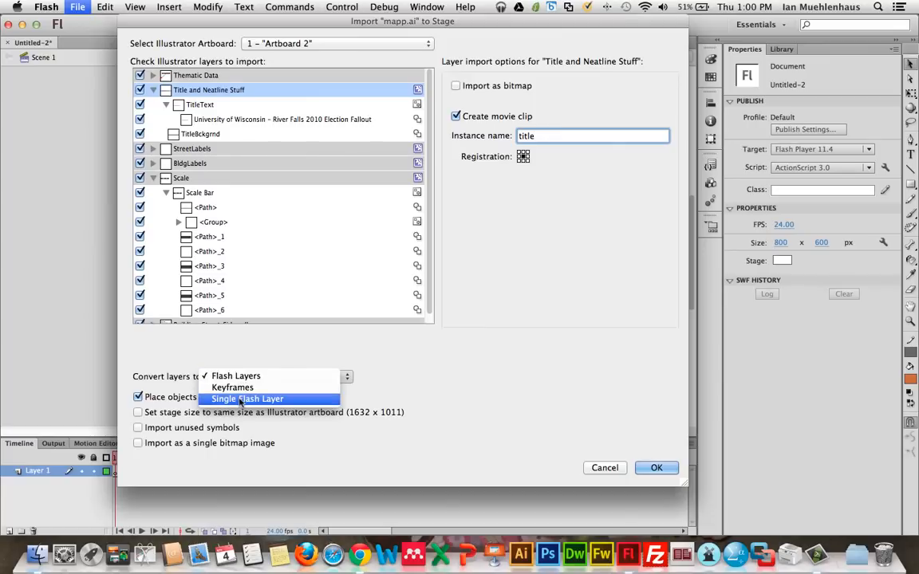
left_click(239, 375)
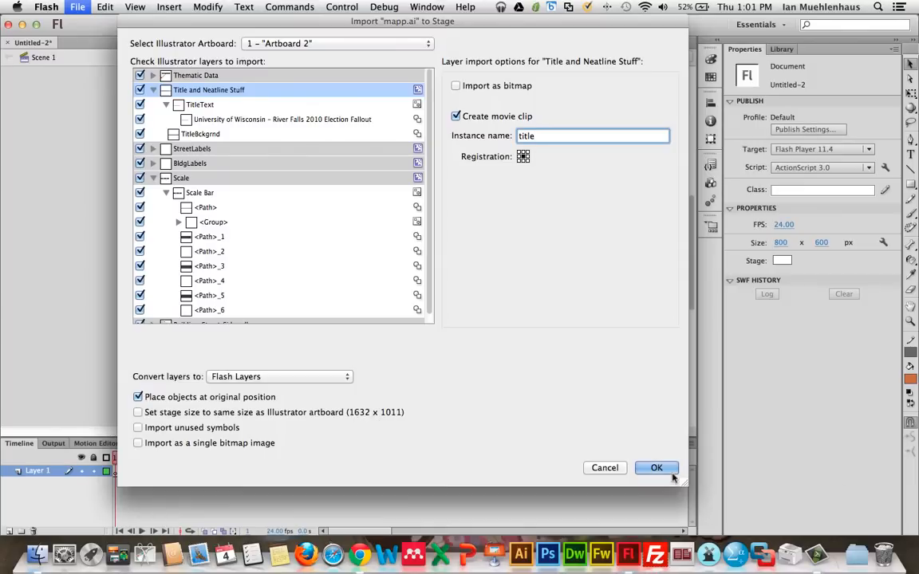
left_click(655, 468)
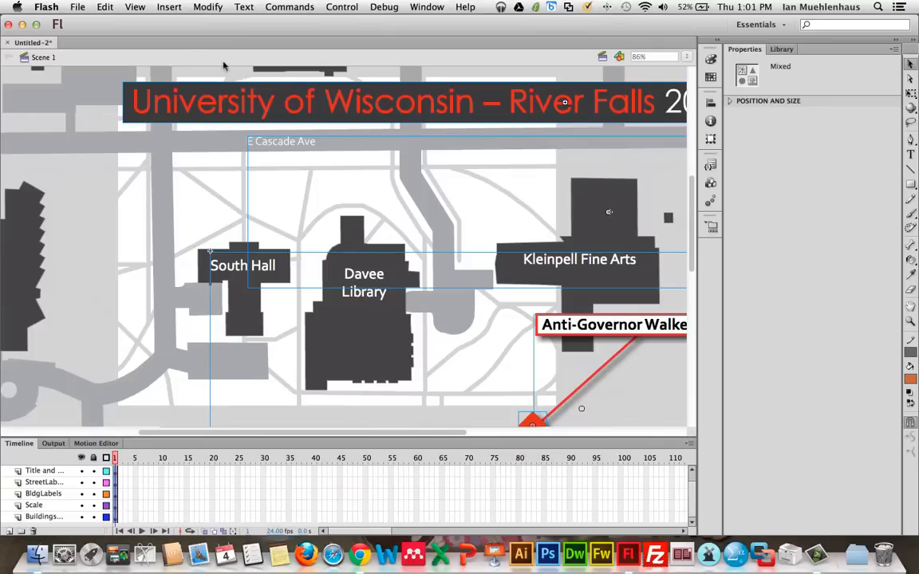
Scale the whole imported map down proportionally to roughly half its size with Free Transform.
key("z")
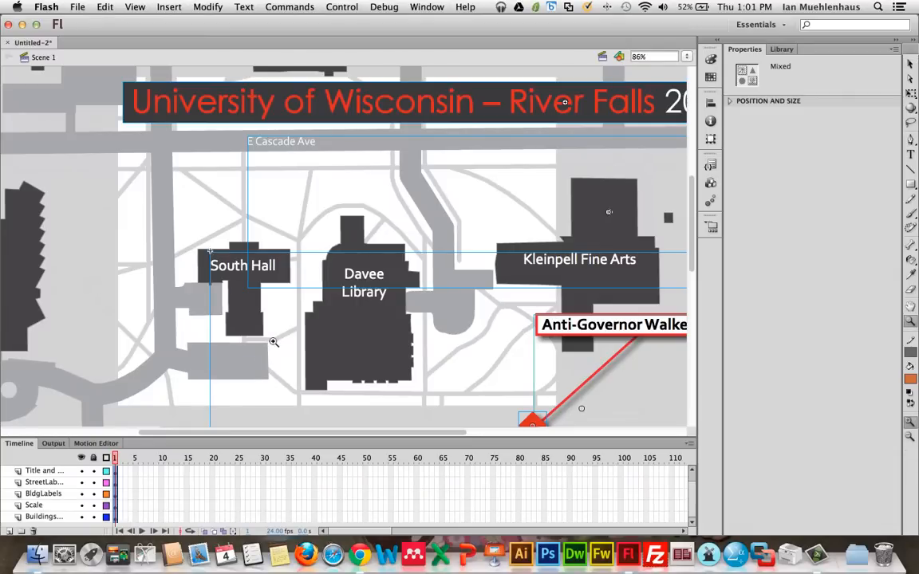
left_click(274, 342, "alt")
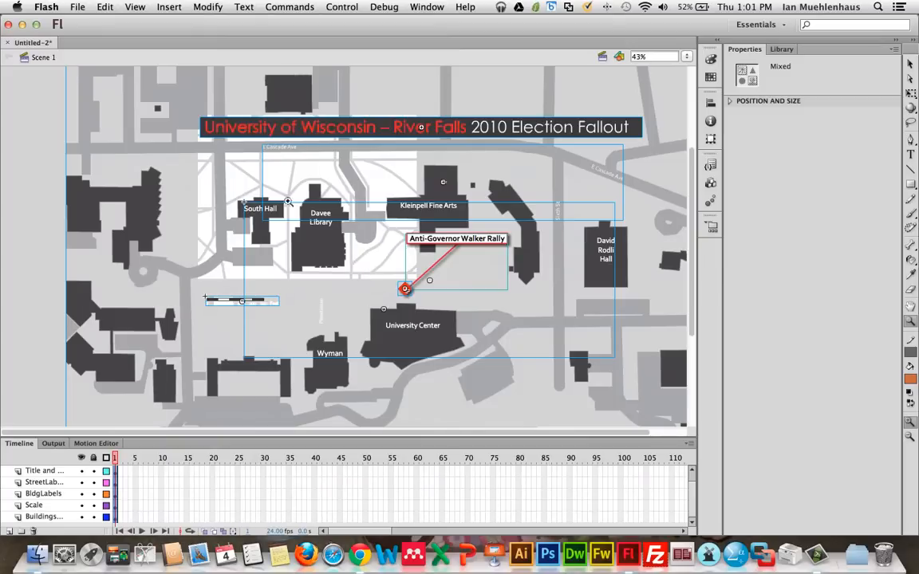
left_click(346, 194, "alt")
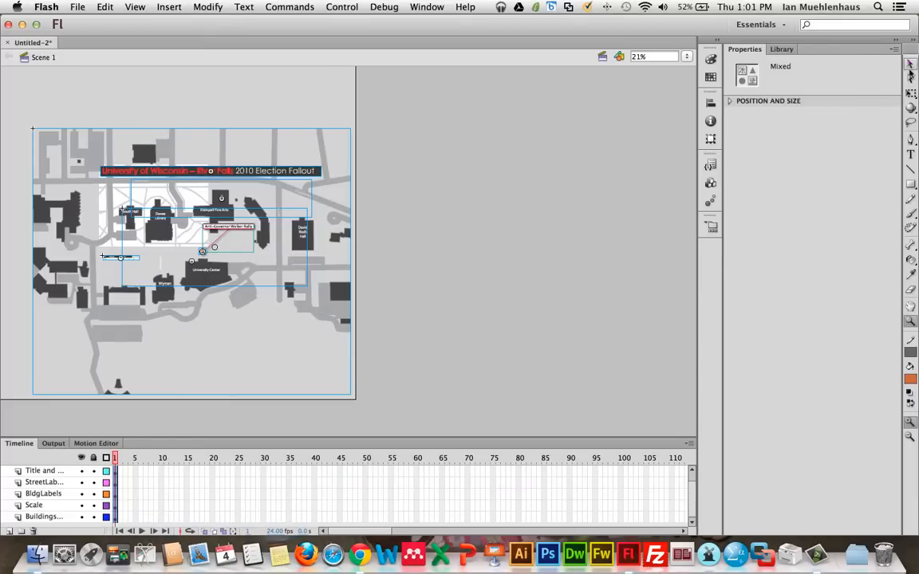
left_click(911, 67)
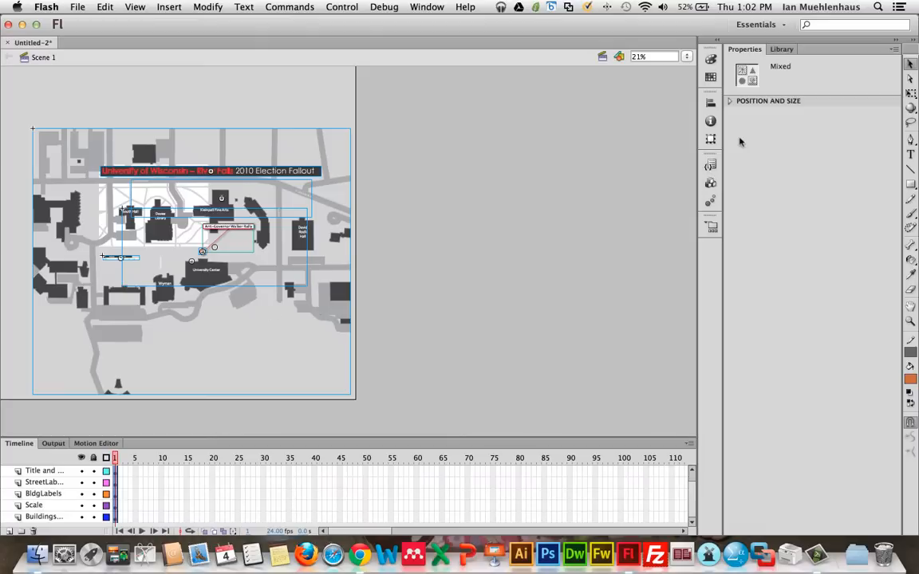
left_click(910, 95)
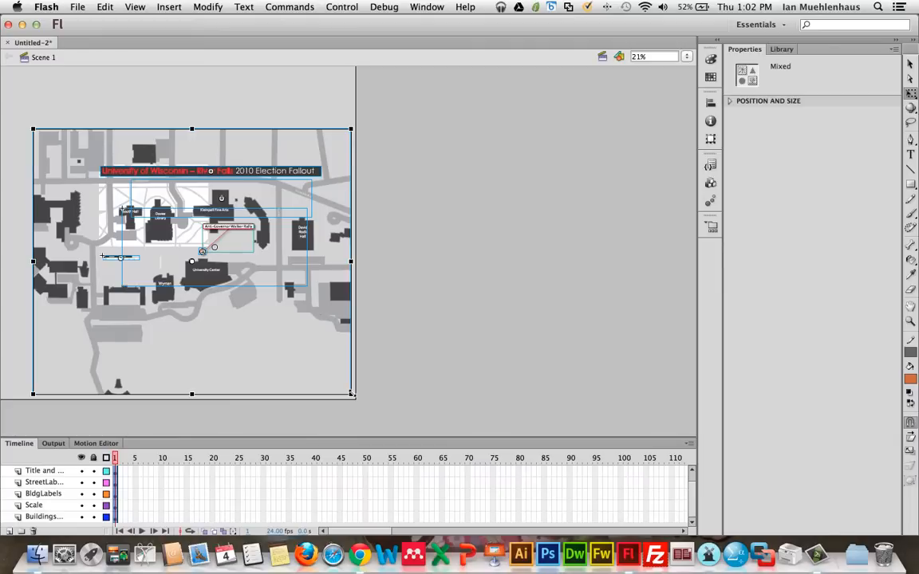
left_click_drag(352, 393, 215, 274)
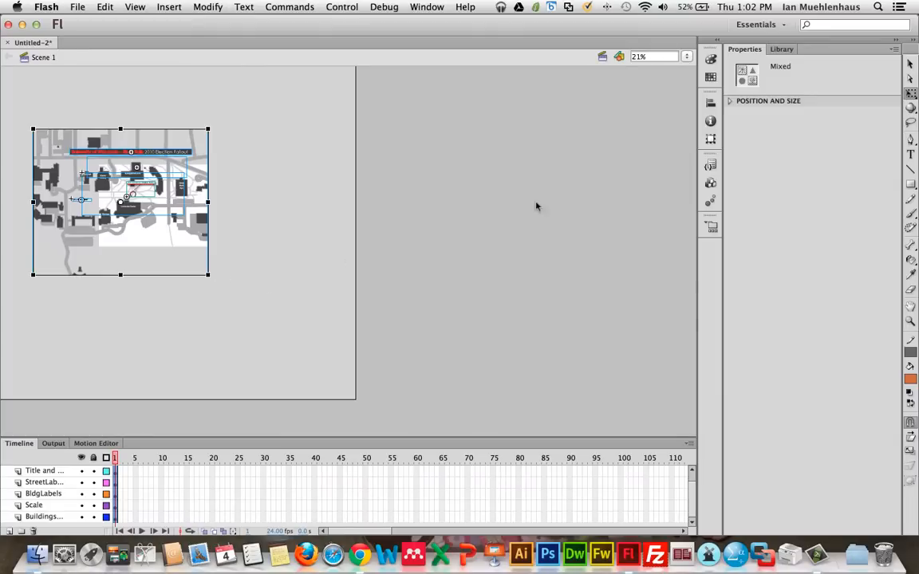
Move the whole map so that its title and central campus buildings lie over the white stage.
key("v")
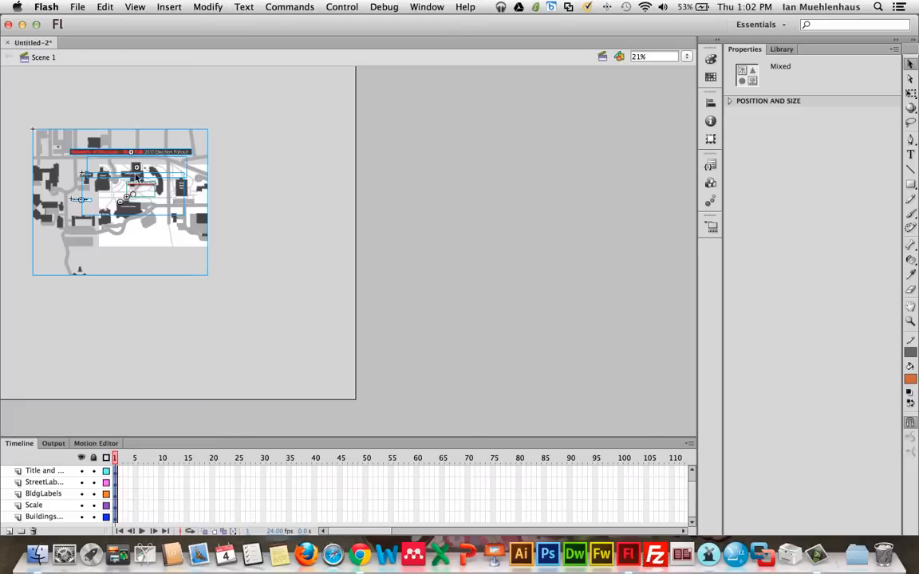
key("z")
left_click_drag(16, 103, 227, 284)
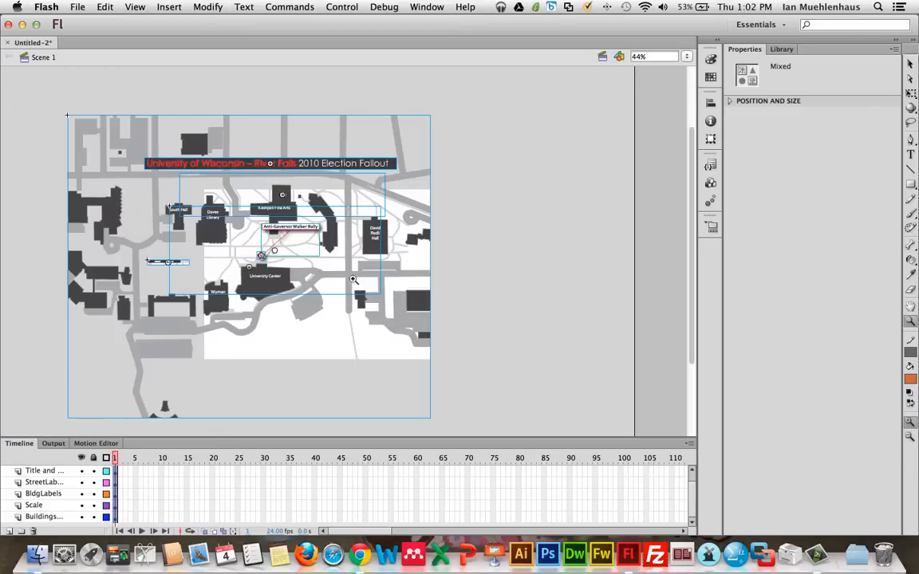
key("v")
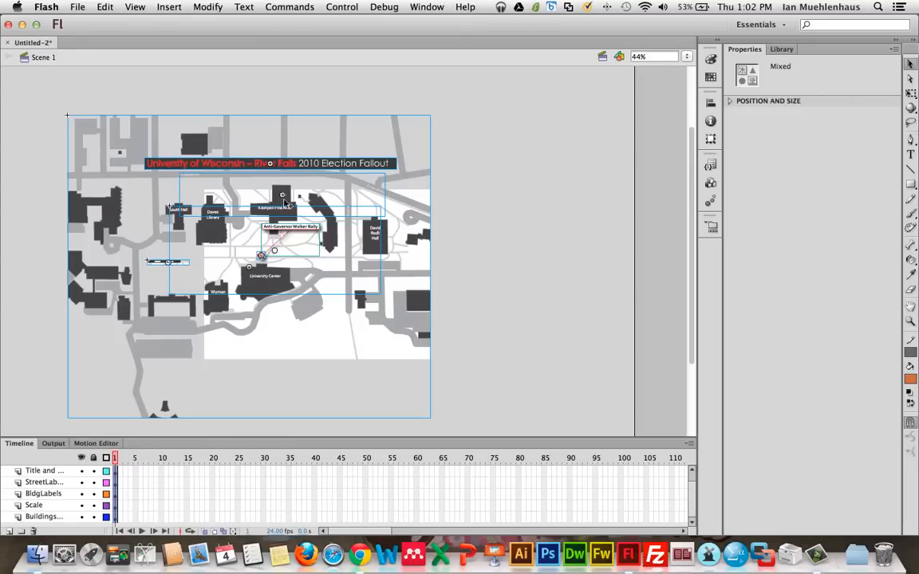
key("super+shift+a")
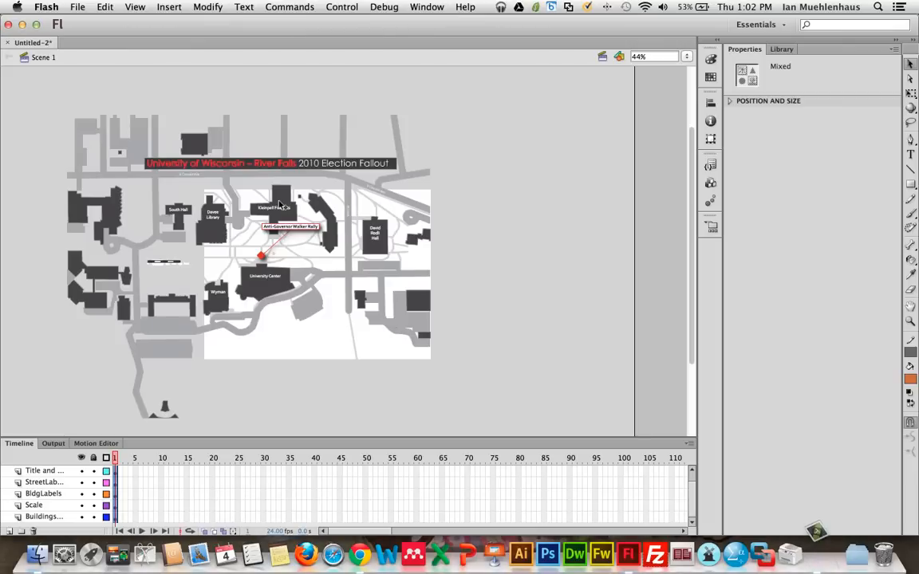
left_click_drag(279, 204, 338, 236)
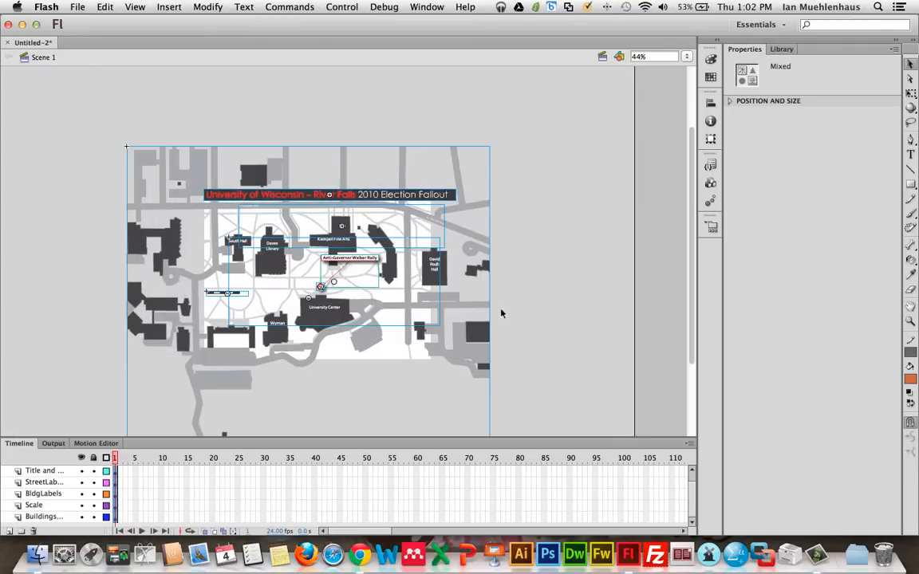
Shrink the map slightly about its centre, align its title bar with the stage's upper edge and deselect it.
key("q")
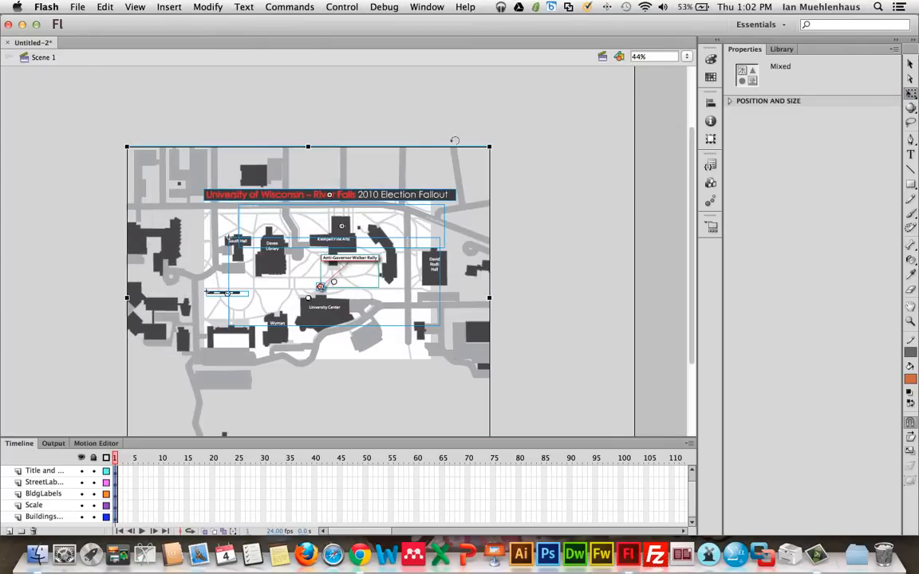
left_click_drag(491, 146, 474, 161)
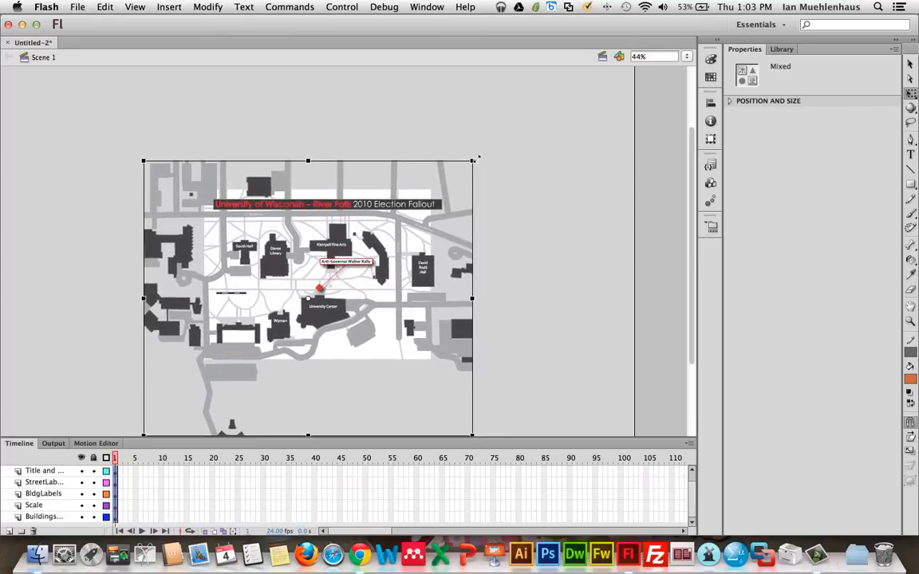
left_click_drag(396, 208, 384, 198)
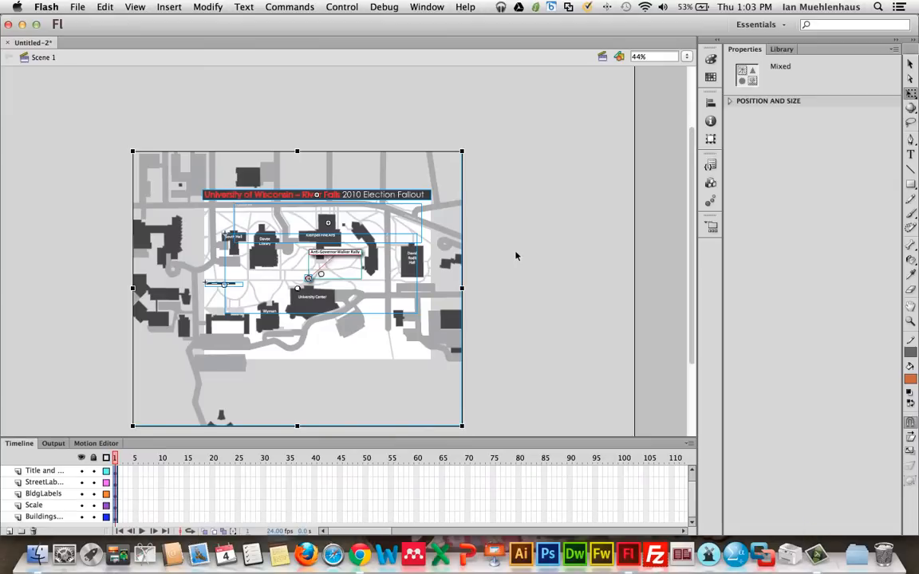
left_click(311, 131)
left_click(910, 64)
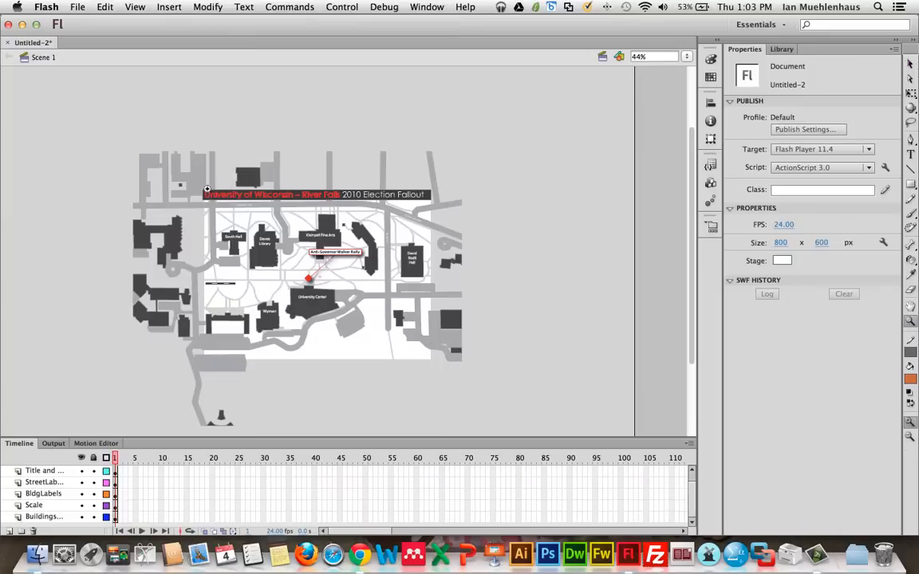
key("z")
left_click_drag(195, 185, 404, 337)
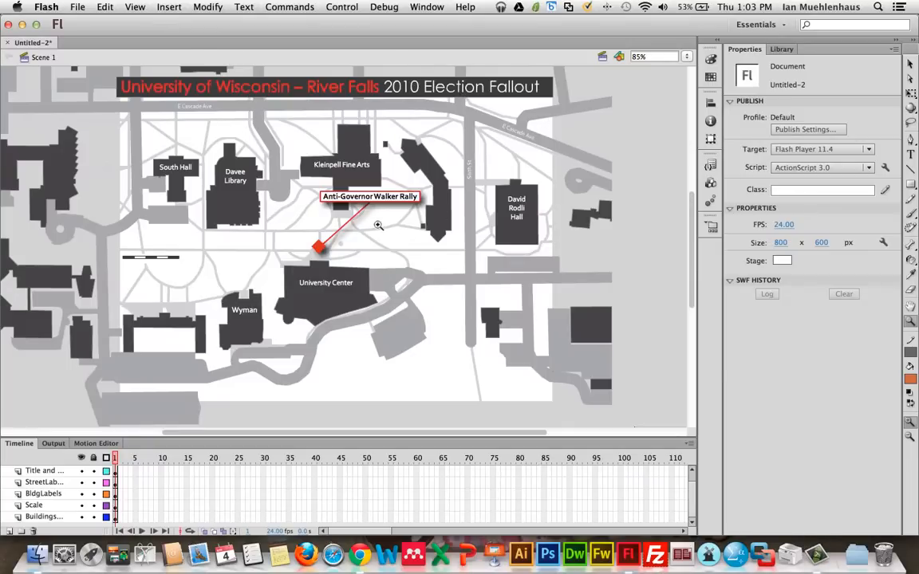
Enlarge the timeline to show all six imported layers and examine which map contents each layer holds.
left_click_drag(362, 236, 405, 237)
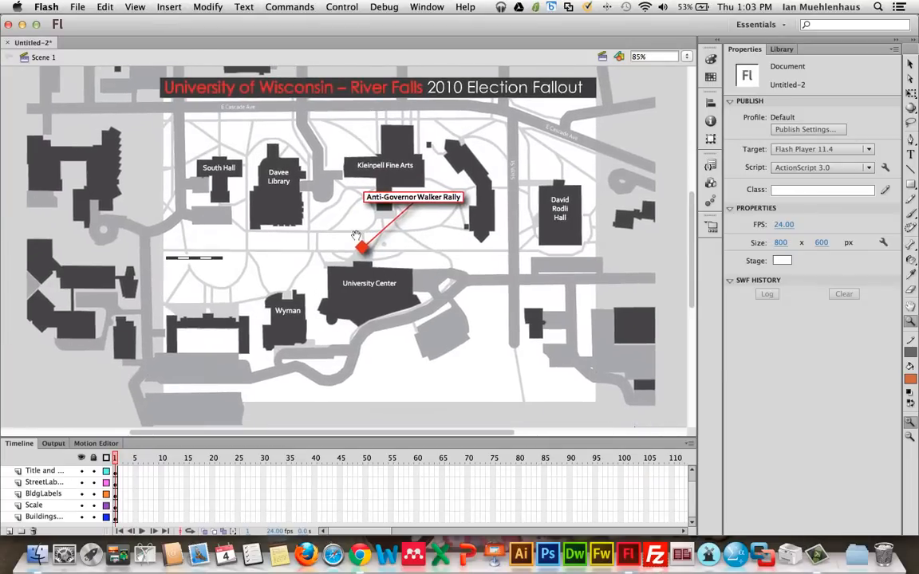
left_click_drag(205, 436, 188, 335)
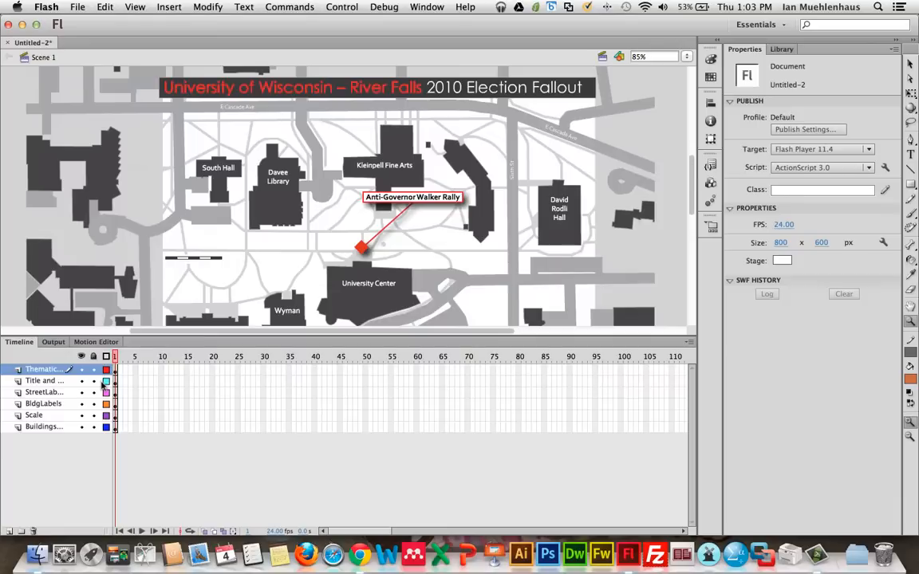
left_click(43, 381)
left_click(44, 392)
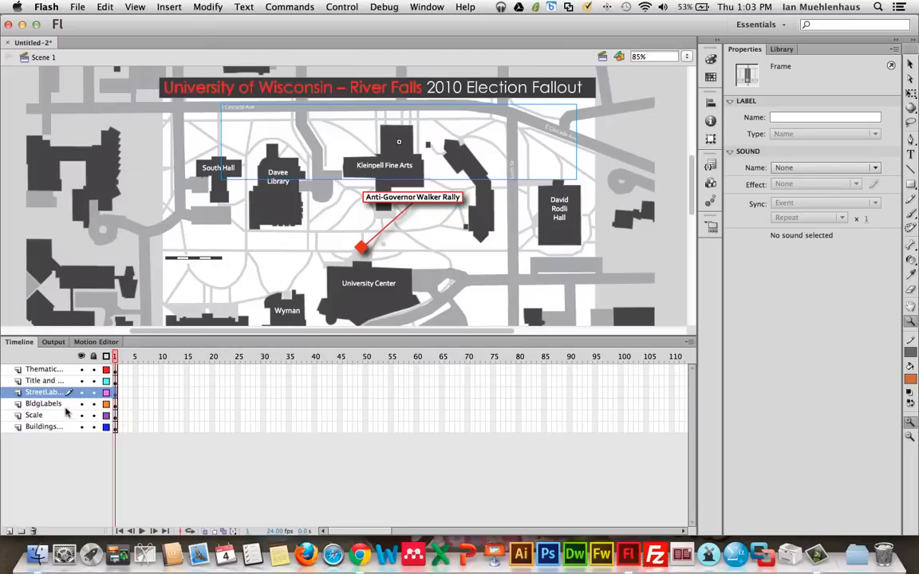
left_click(36, 369)
left_click(36, 381)
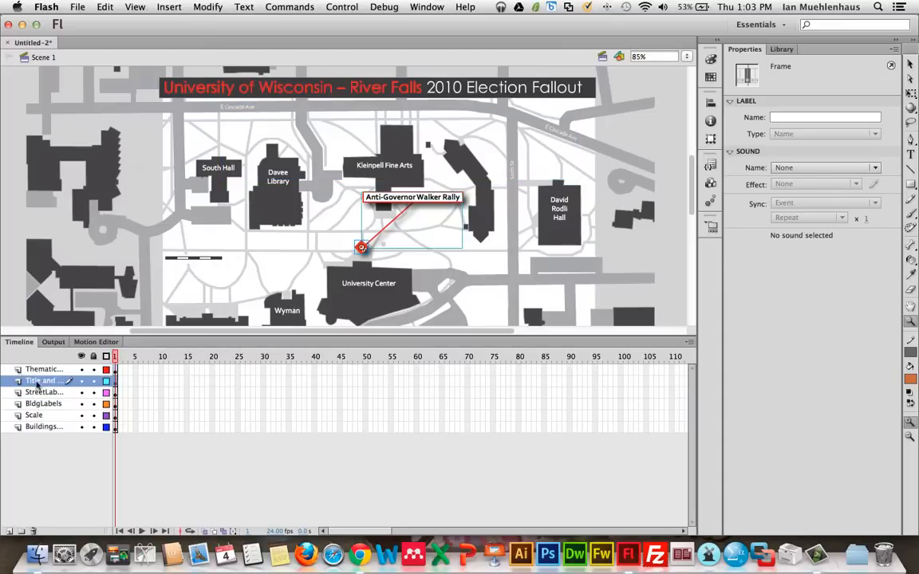
left_click(38, 392)
left_click(38, 404)
left_click(35, 415)
left_click(35, 426)
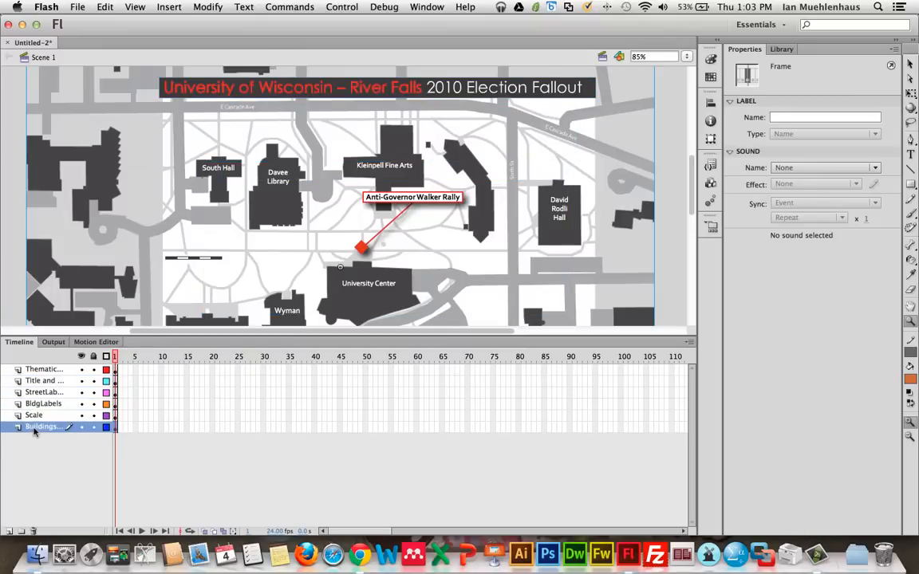
Inspect the frame 1 keyframes of the imported layers to see what each places on the stage.
left_click(116, 370)
left_click(115, 381)
left_click(116, 392)
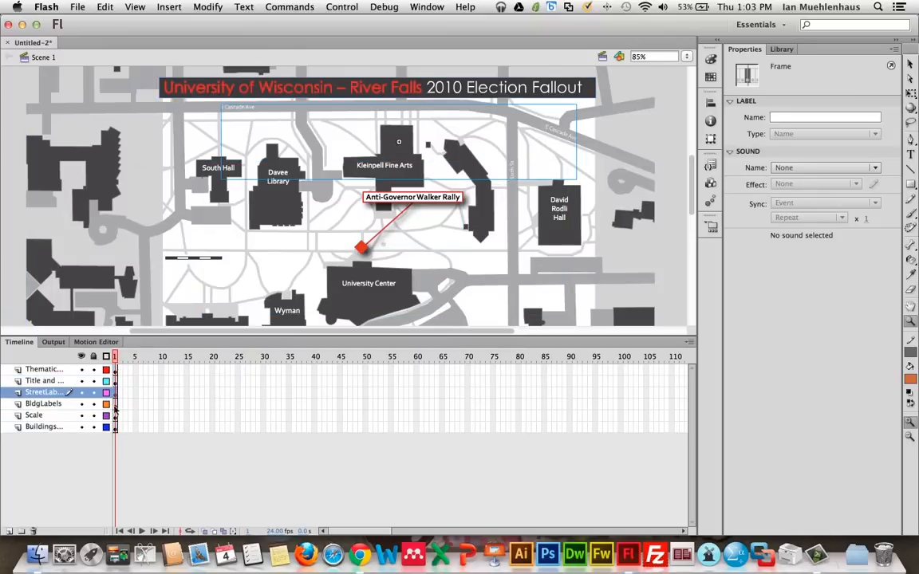
left_click(115, 404)
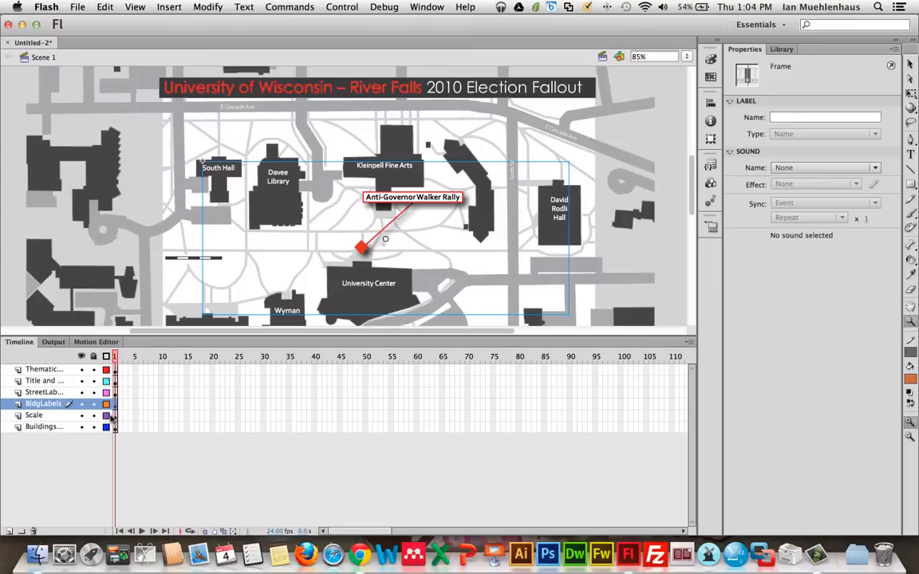
left_click(115, 428)
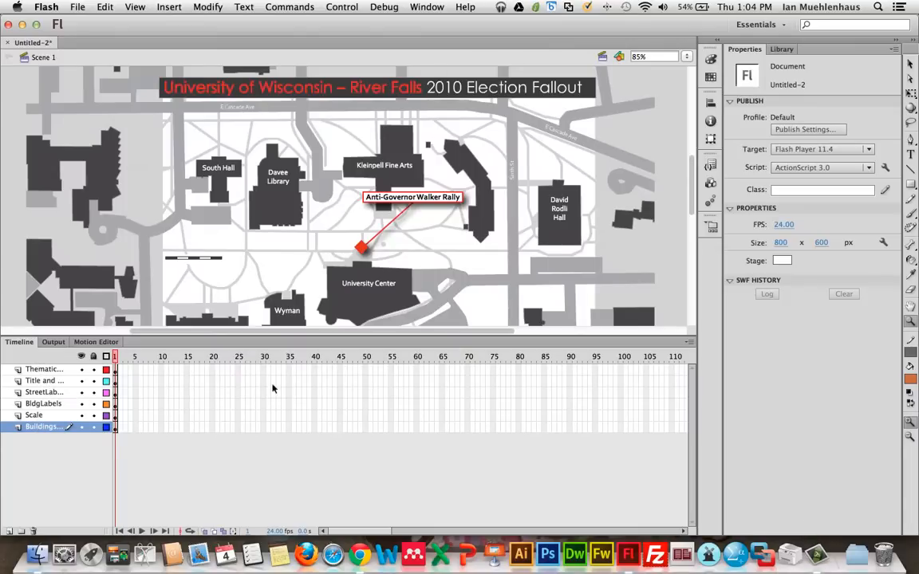
Lock all six map layers, from the Thematic layer down to the Buildings layer.
left_click(44, 403)
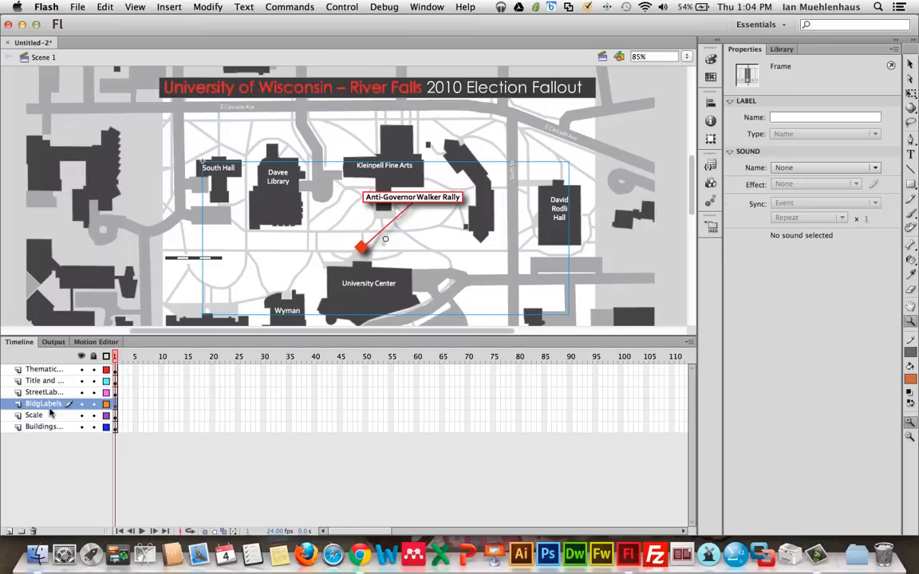
left_click_drag(92, 369, 103, 431)
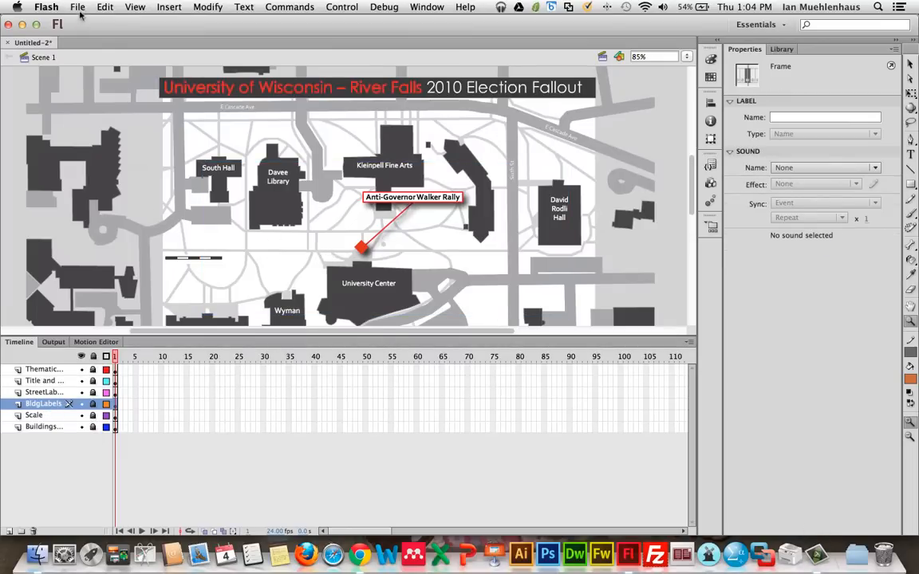
right_click(815, 553)
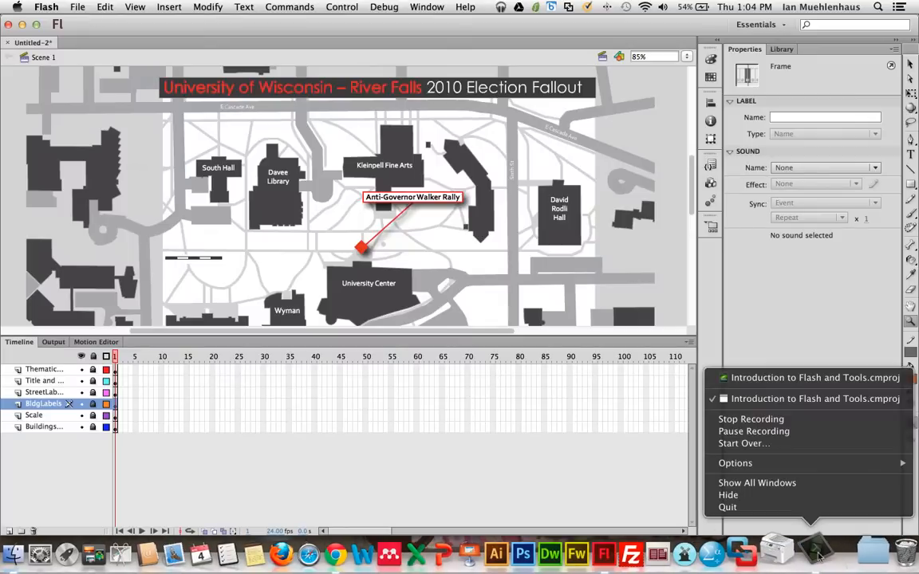